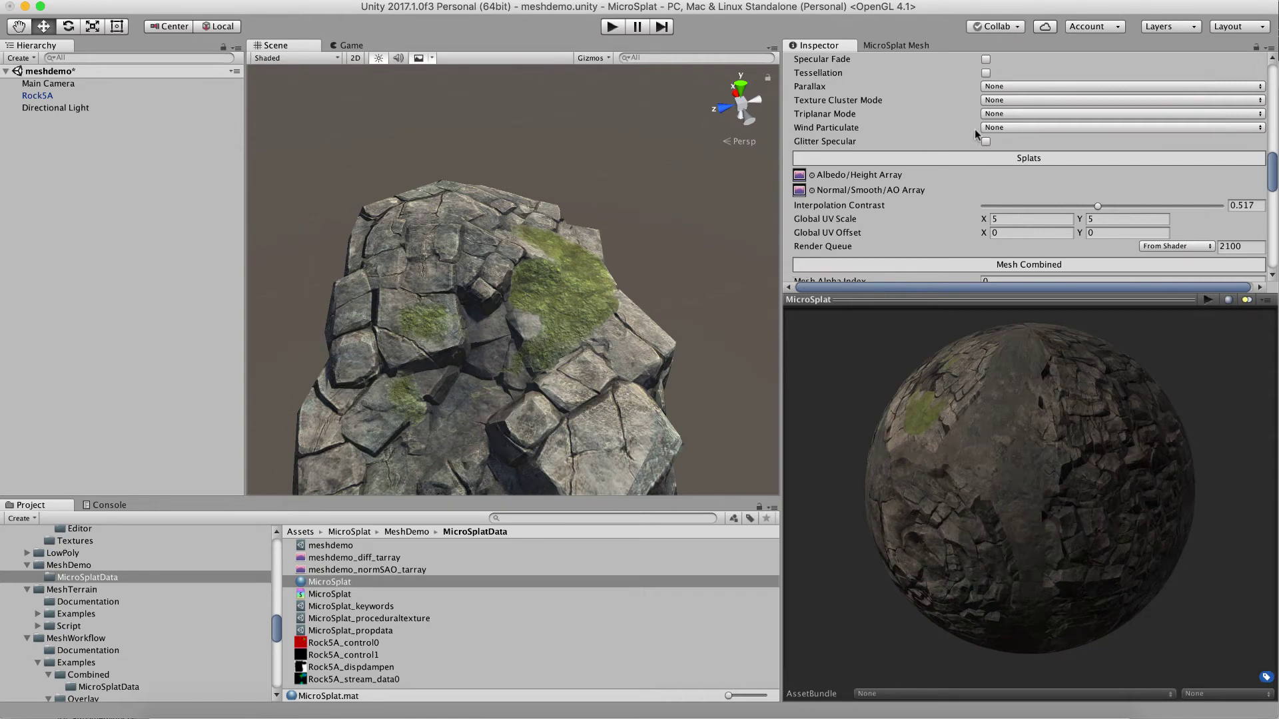
# Enable Procedural Texture in the MicroSplat material's shader features.
pyautogui.scroll(3, 973, 129)
pyautogui.scroll(3, 973, 130)
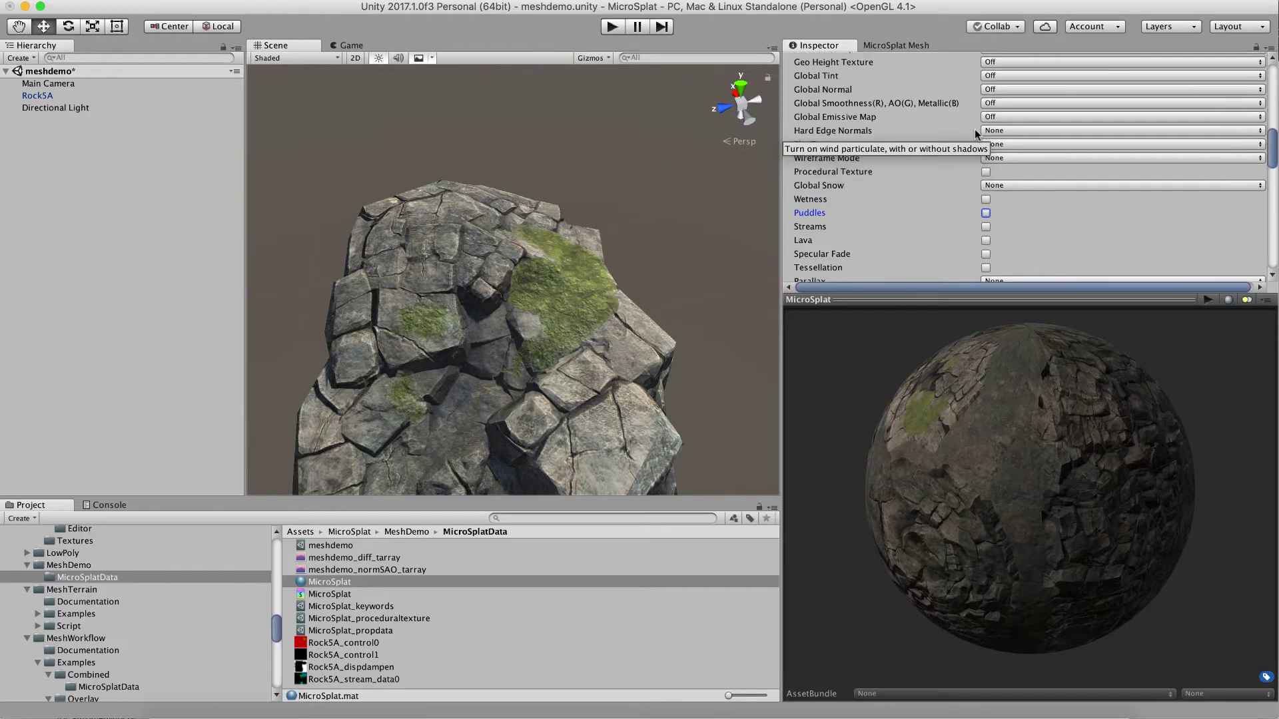
pyautogui.scroll(2, 973, 129)
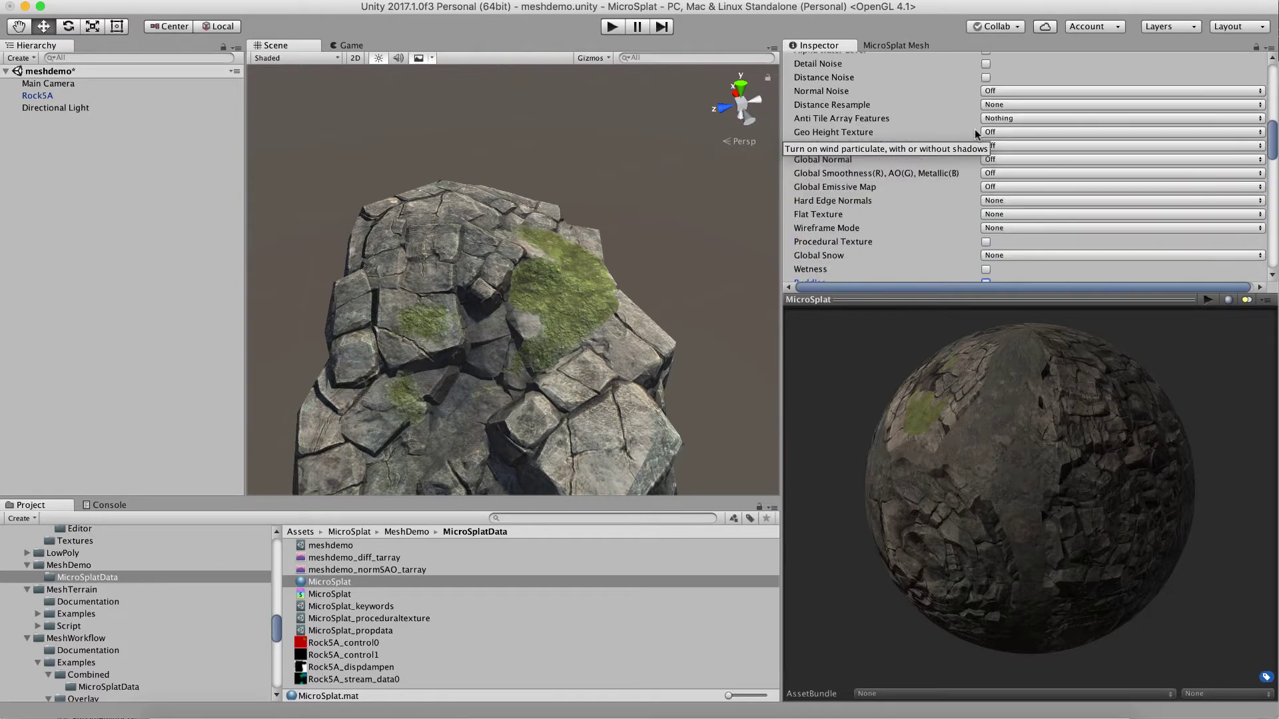
pyautogui.scroll(-1, 973, 130)
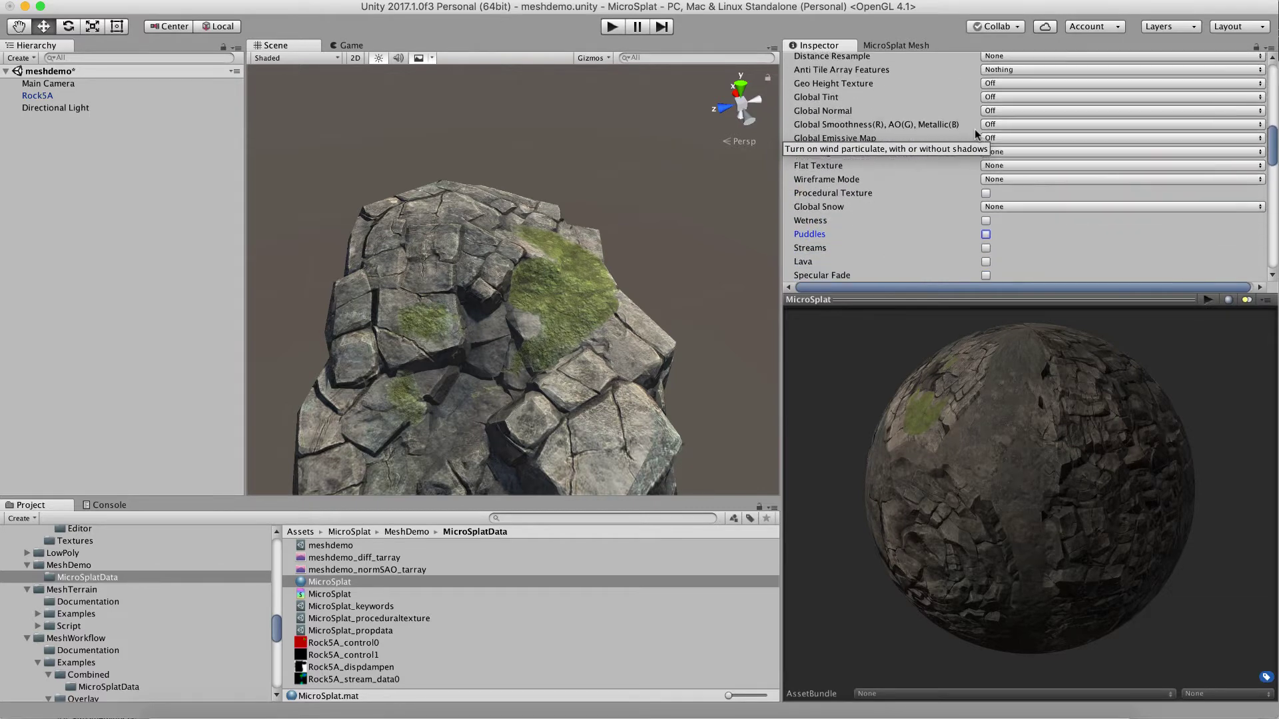
pyautogui.click(986, 193)
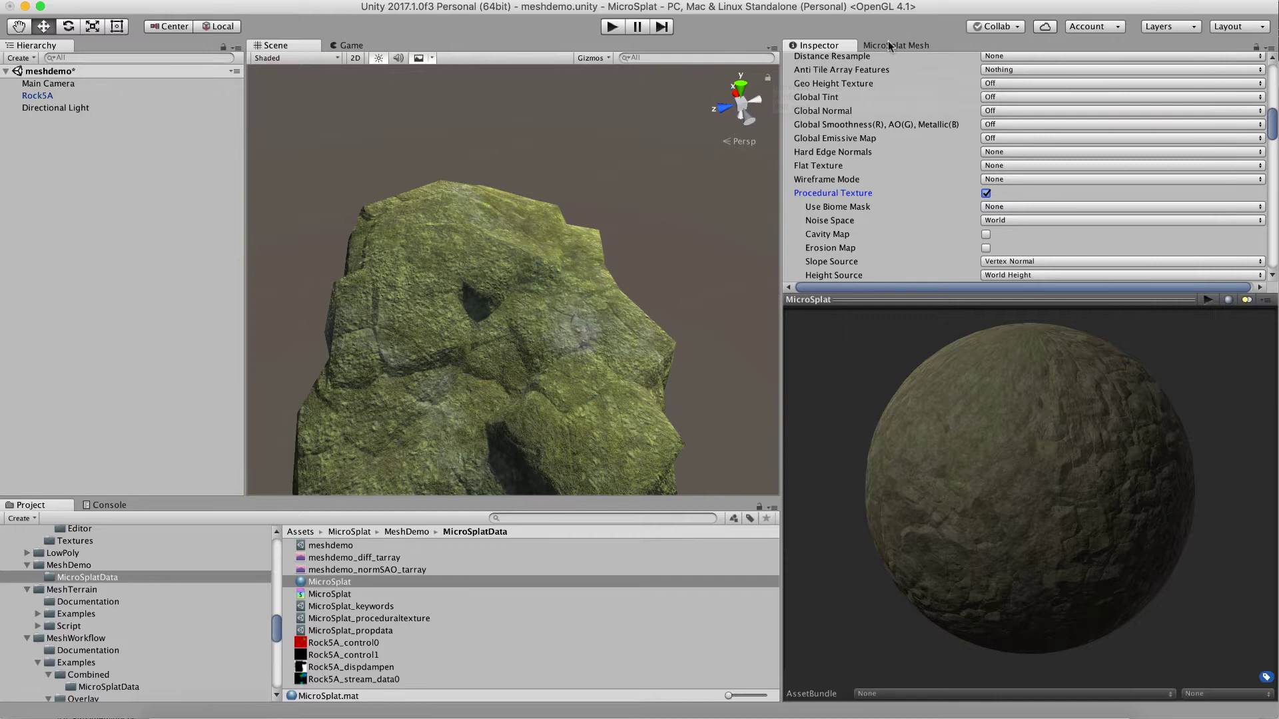
# Examine the available options for the procedural texture's Slope Source, Height Source and Cavity Source without changing them.
pyautogui.scroll(-5, 893, 154)
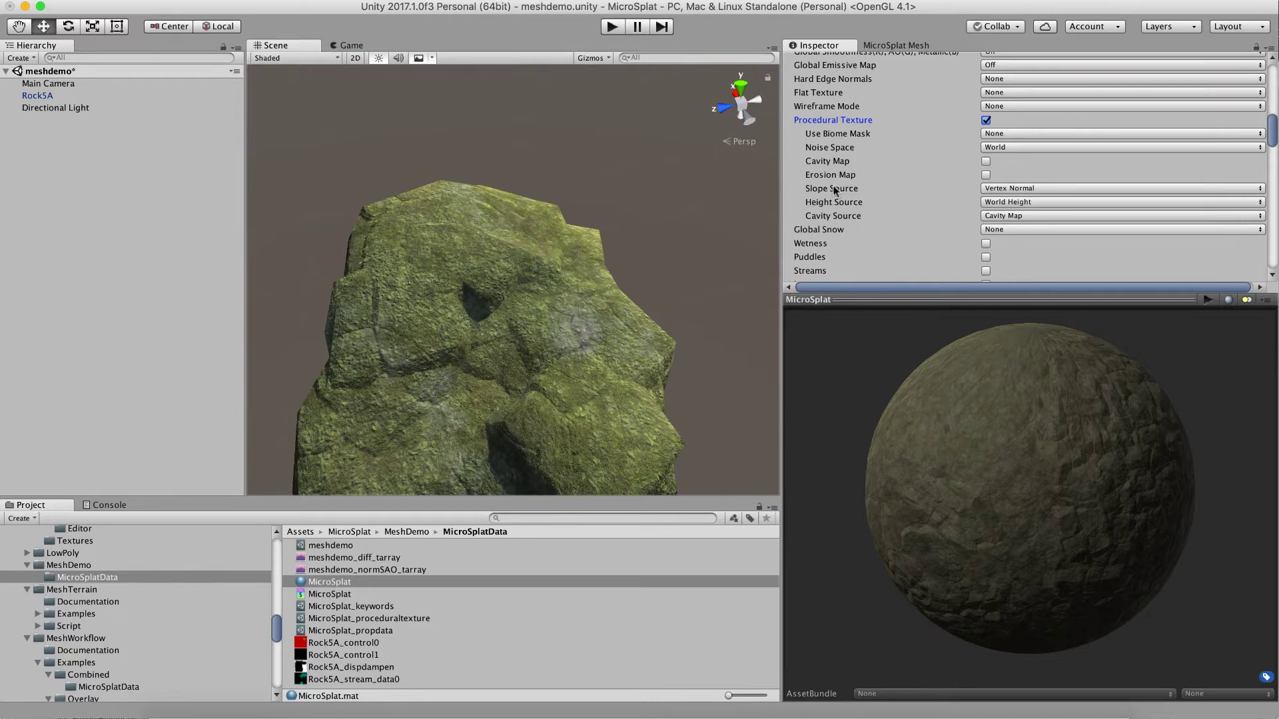
pyautogui.click(1020, 189)
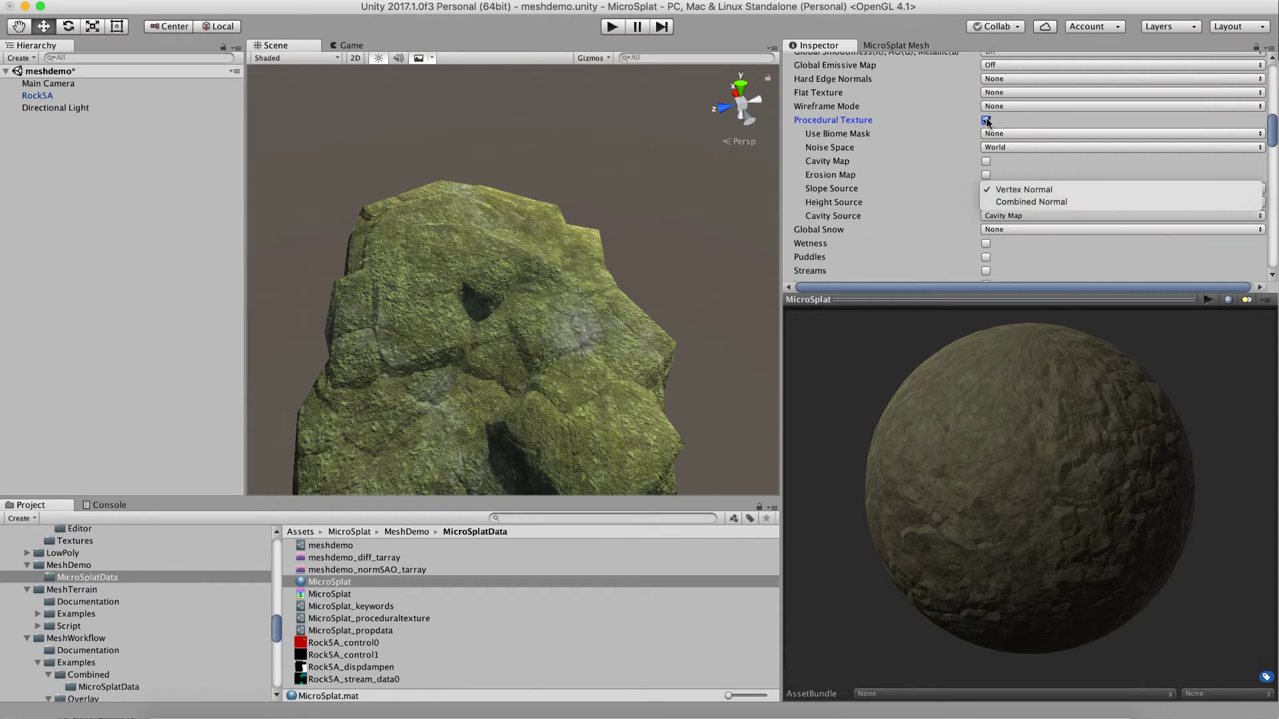
pyautogui.keyDown('alt'); pyautogui.moveTo(588, 287); pyautogui.dragTo(565, 355); pyautogui.keyUp('alt')
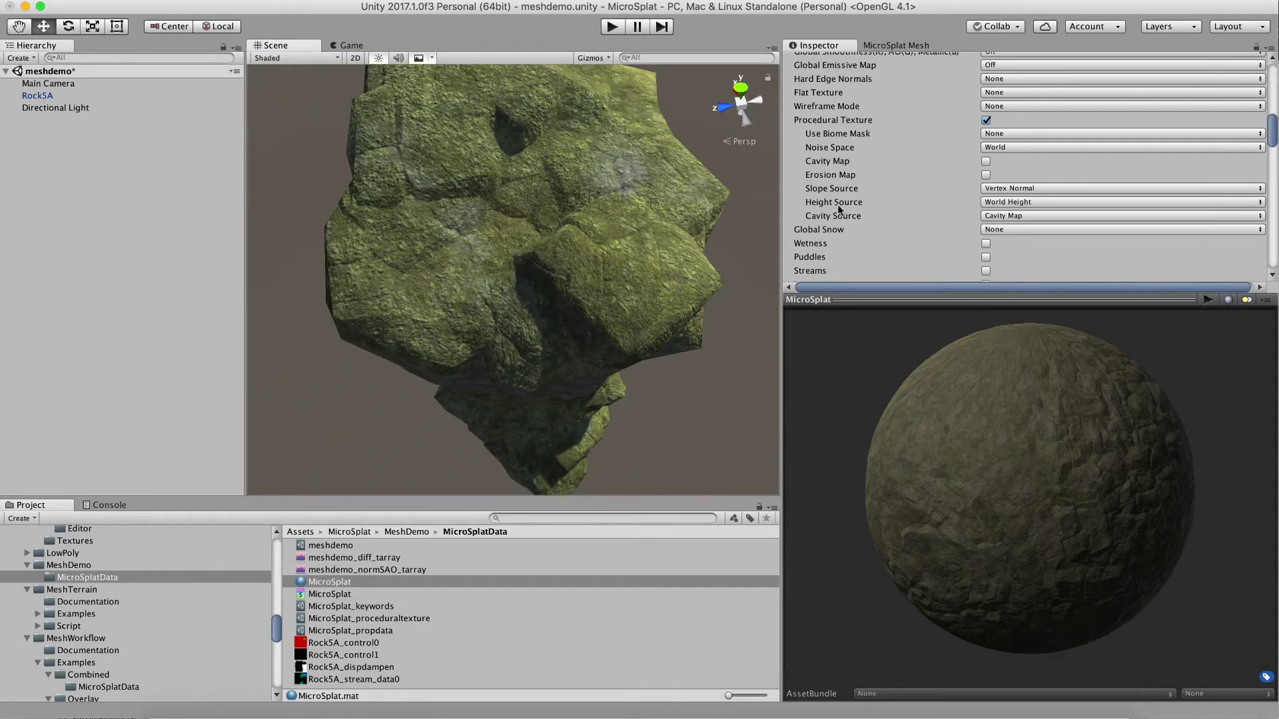
pyautogui.moveTo(839, 209)
pyautogui.click(1001, 206)
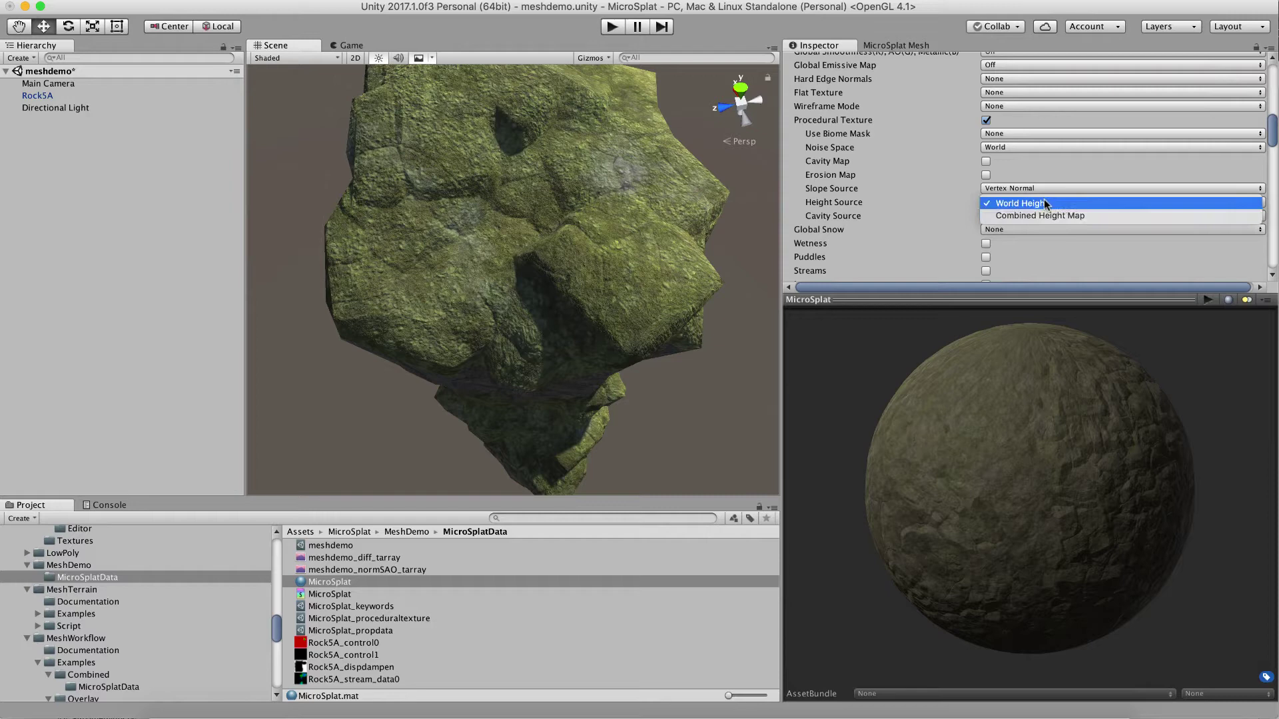
pyautogui.click(875, 203)
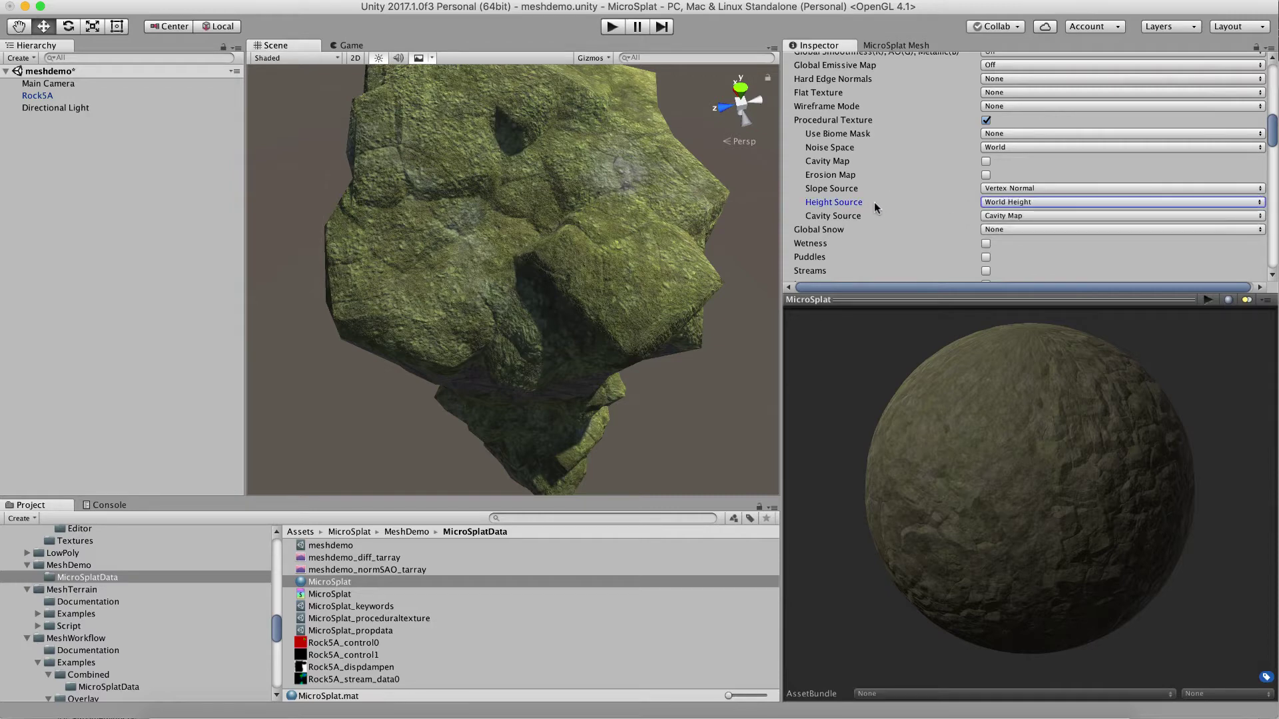
pyautogui.click(996, 216)
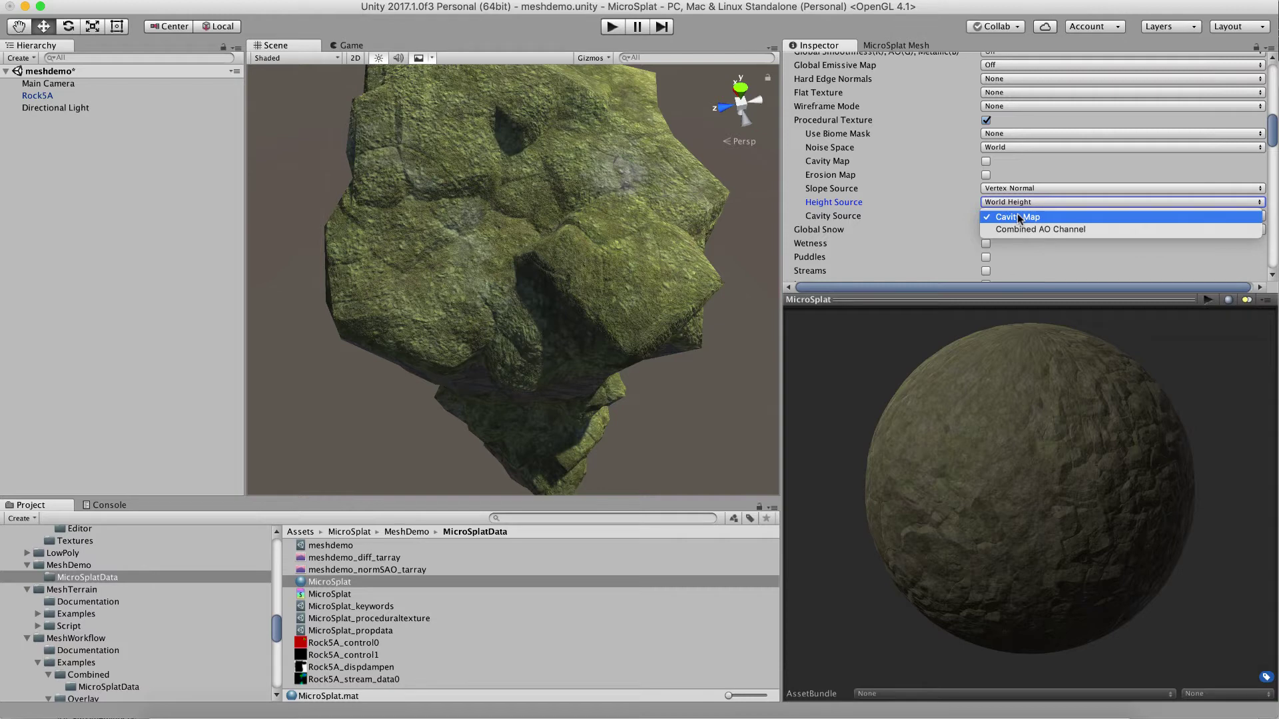
pyautogui.click(858, 203)
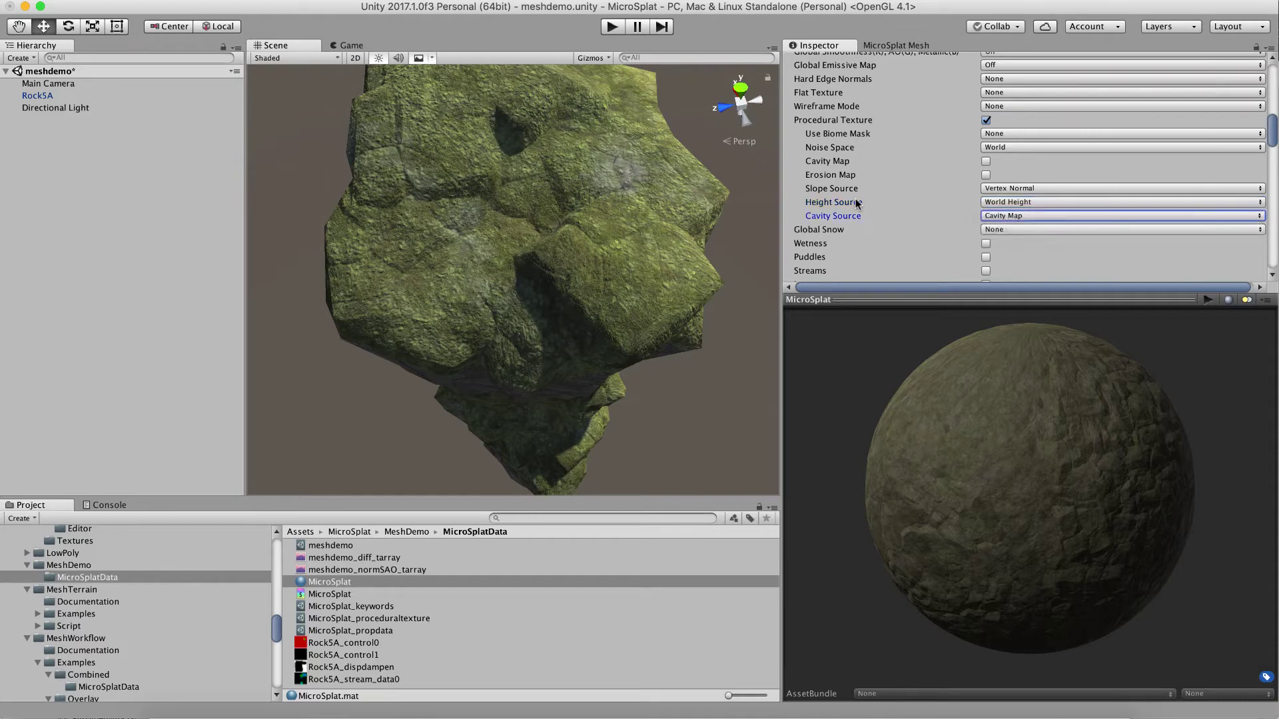
# Shrink the material preview to enlarge the property area, and review the settings of procedural texture layers 0 and 1.
pyautogui.scroll(-15, 884, 225)
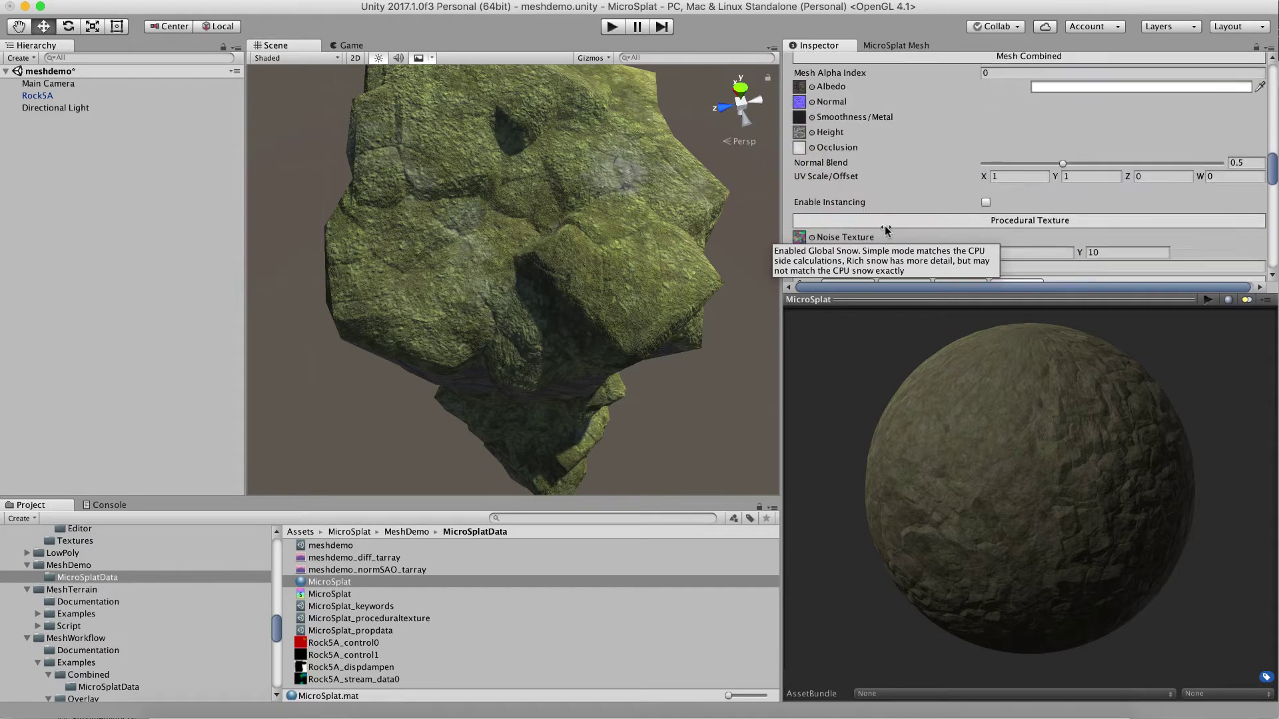
pyautogui.scroll(-5, 884, 225)
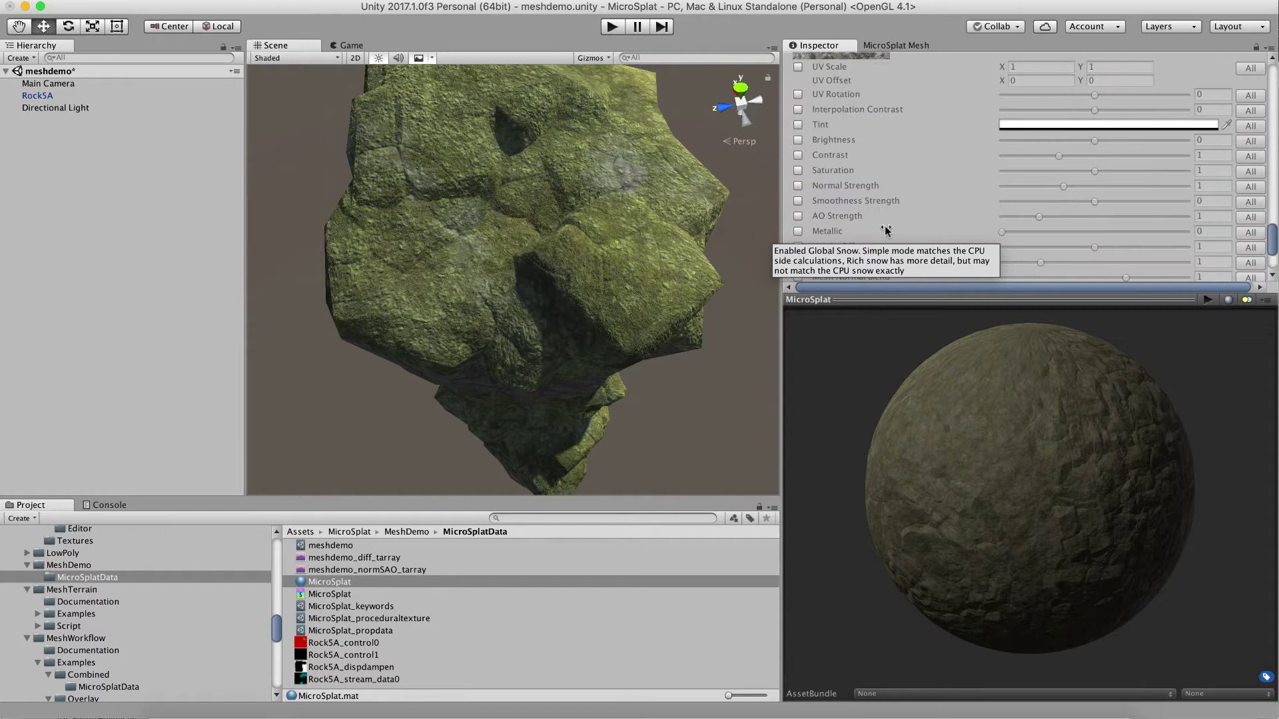
pyautogui.click(951, 298)
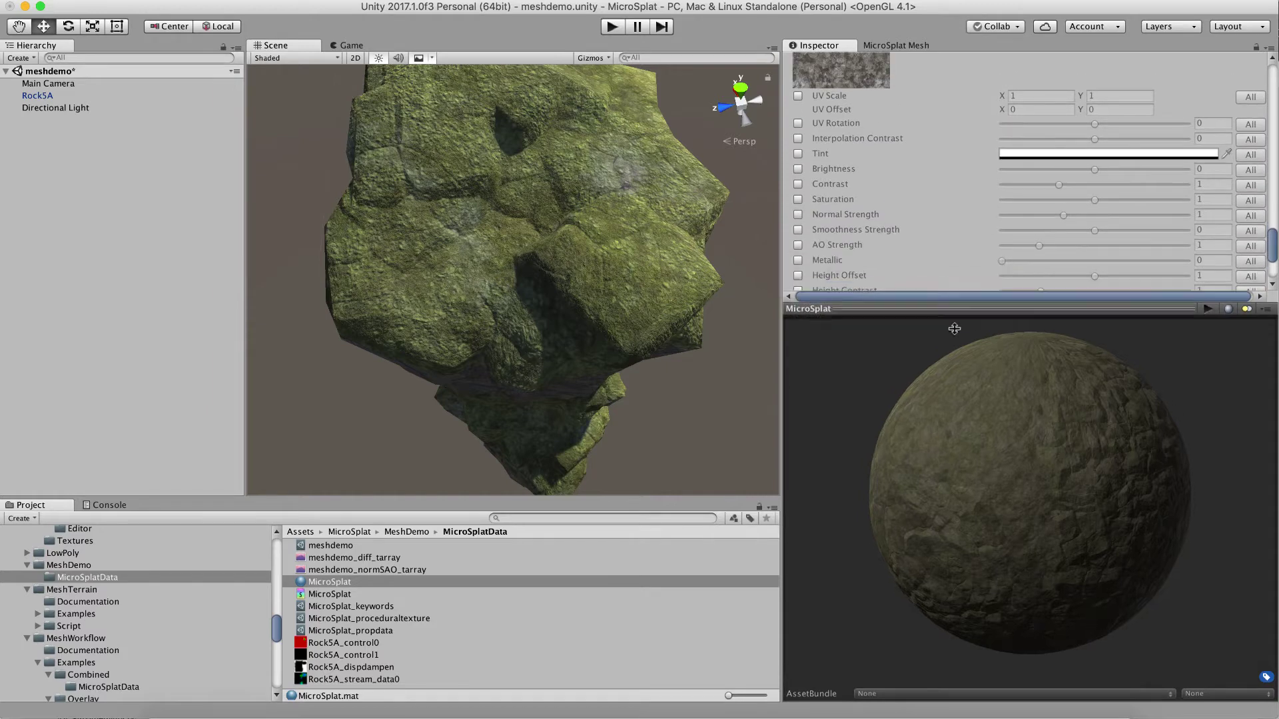
pyautogui.scroll(10, 946, 290)
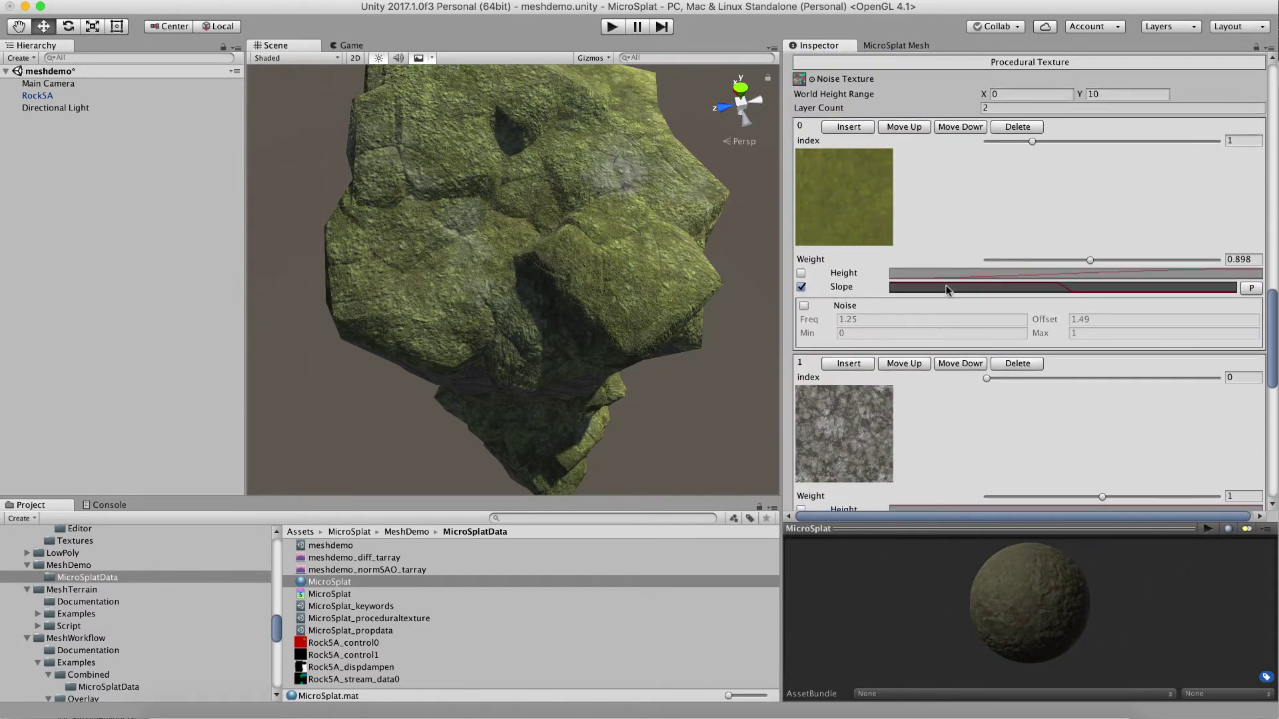
pyautogui.scroll(-9, 948, 291)
pyautogui.scroll(5, 948, 291)
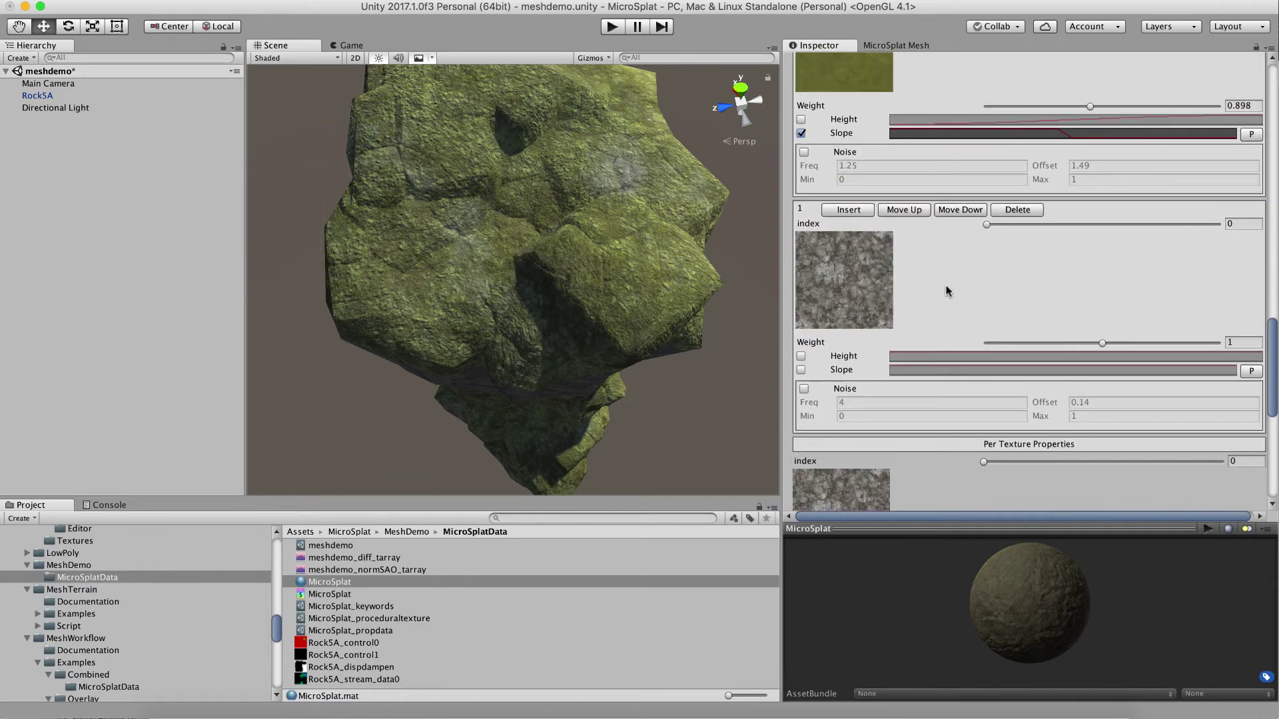
pyautogui.scroll(5, 949, 291)
pyautogui.scroll(-3, 948, 291)
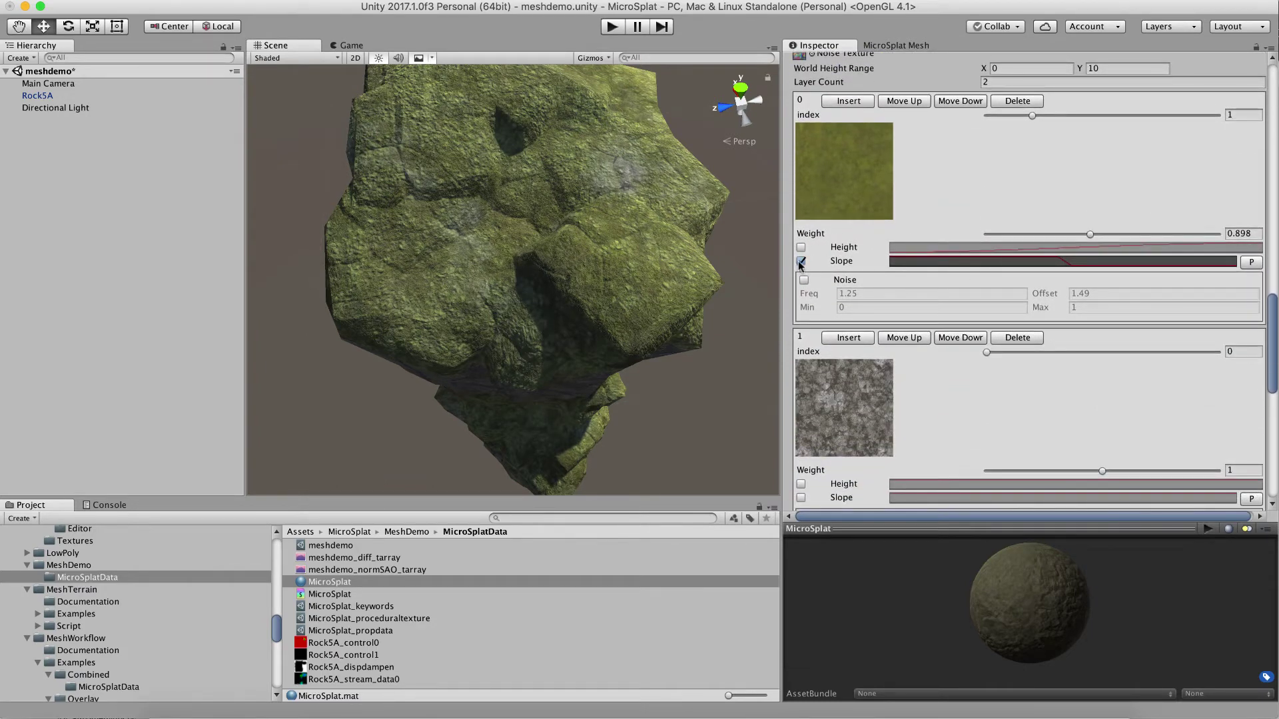
# Reshape the slope curve of grass layer 0 by moving its upper key to a lower slope value for a more gradual falloff.
pyautogui.keyDown('alt'); pyautogui.moveTo(600, 261); pyautogui.dragTo(471, 138); pyautogui.keyUp('alt')
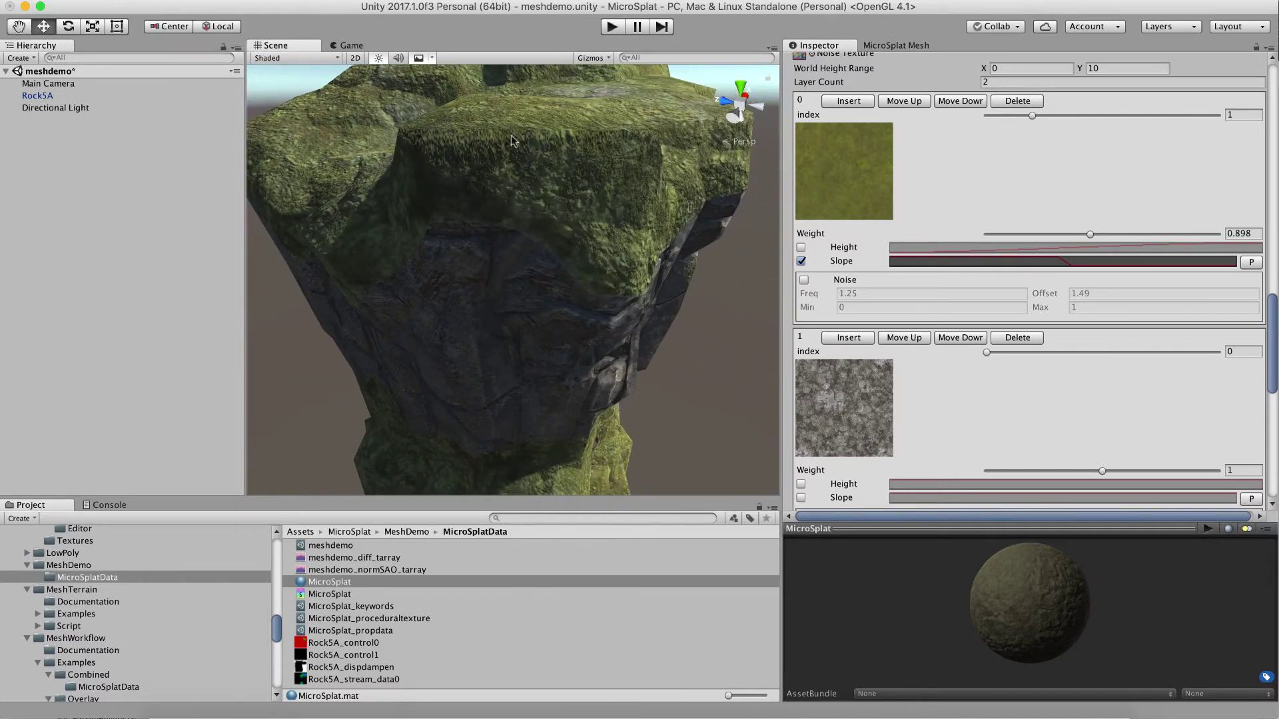
pyautogui.click(963, 261)
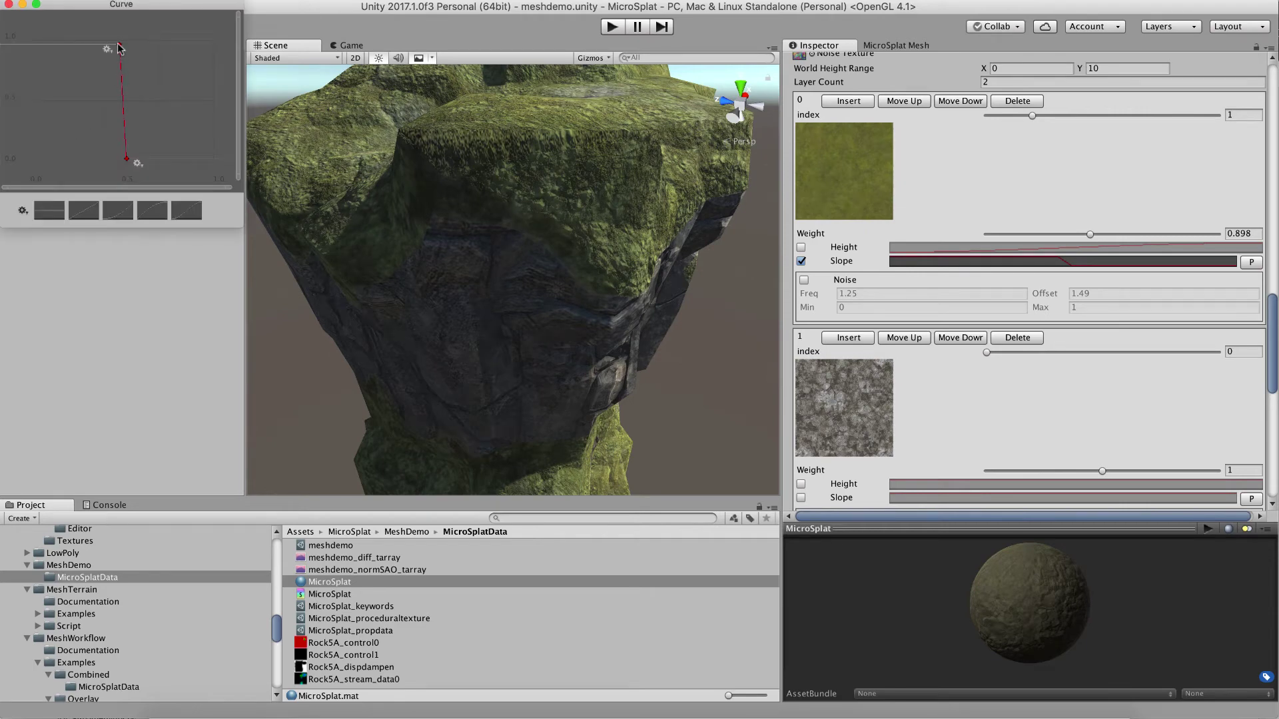
pyautogui.moveTo(119, 45); pyautogui.dragTo(82, 50)
pyautogui.click(8, 4)
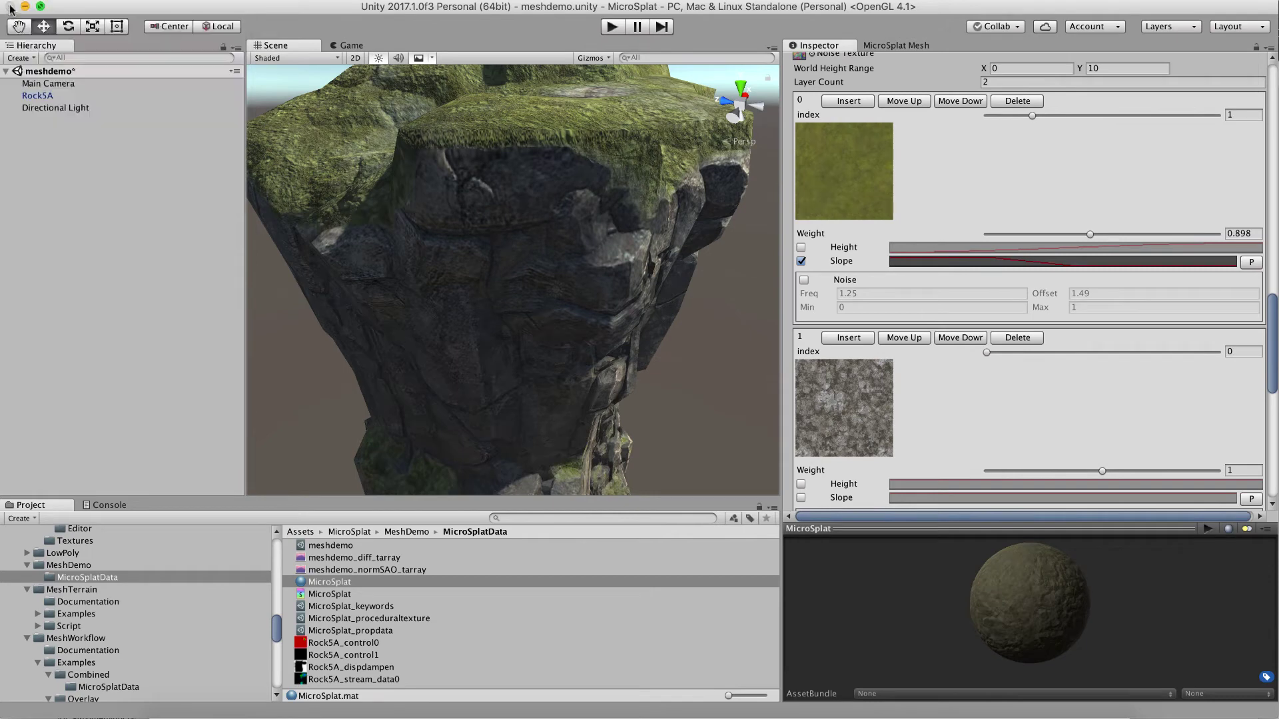
# Try noise on grass layer 0 and switch it off again.
pyautogui.click(803, 280)
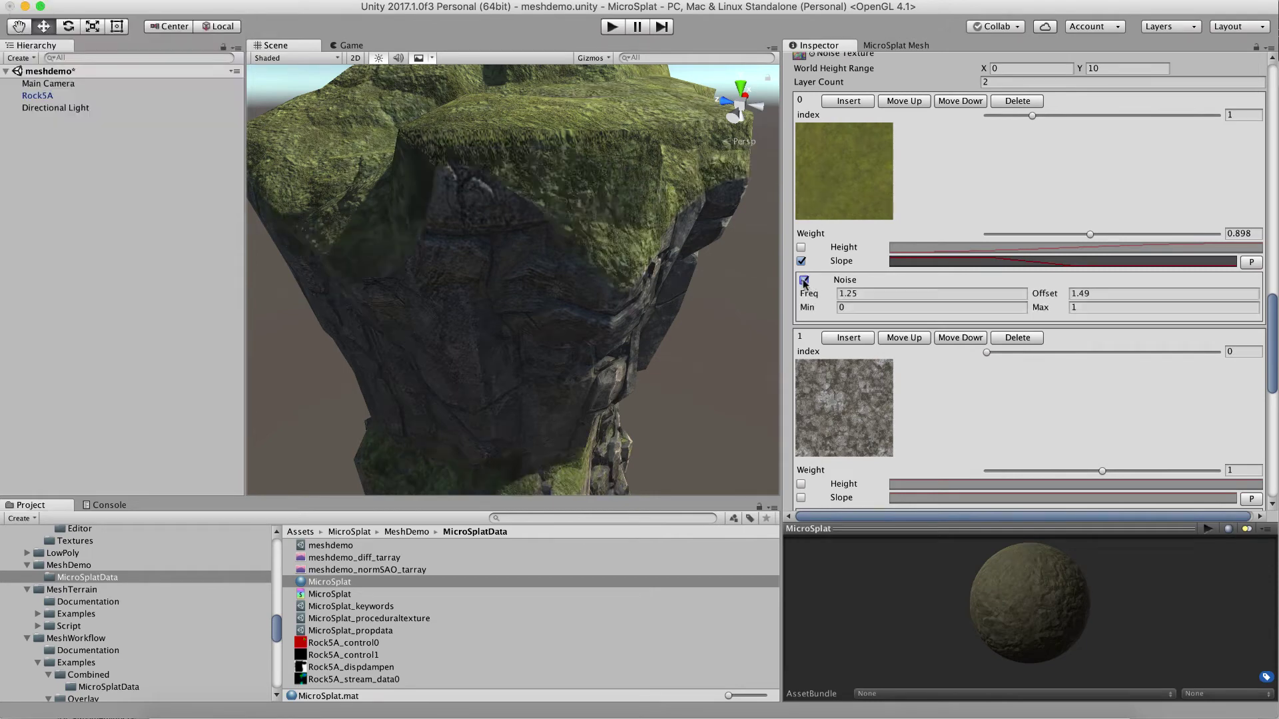
pyautogui.click(803, 280)
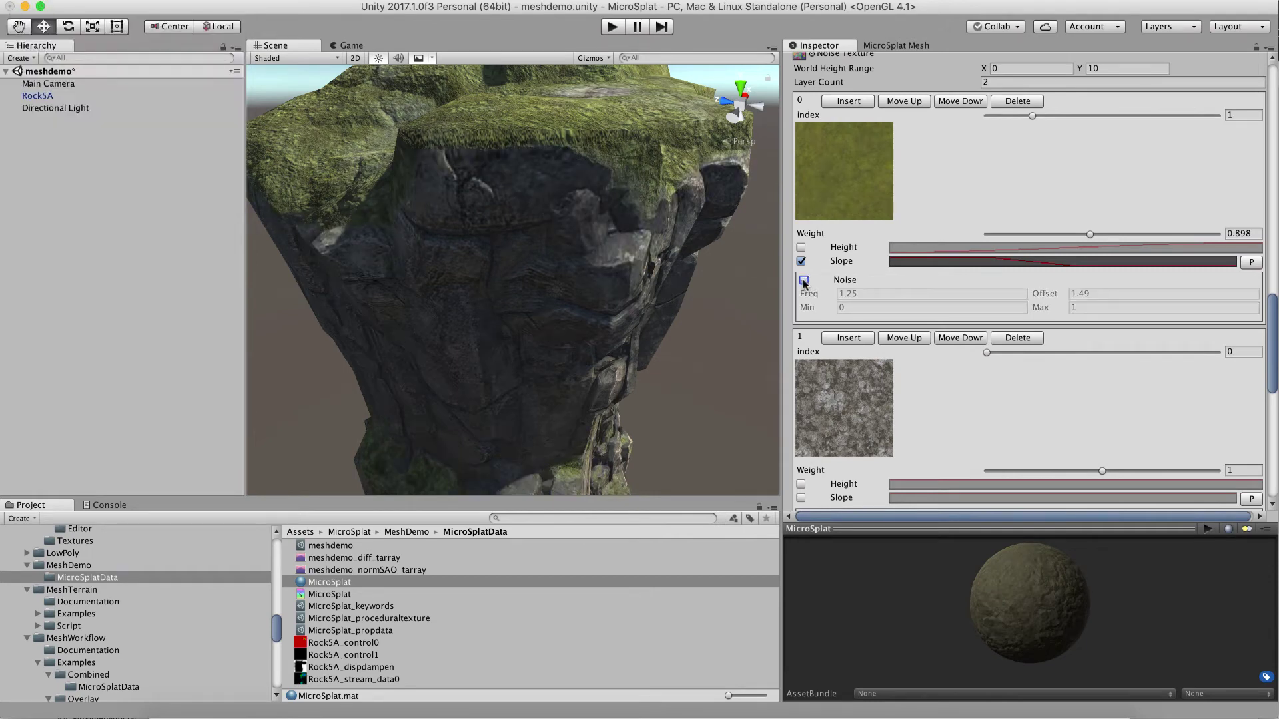
# Set the weight of rock layer 1 to 0.91.
pyautogui.scroll(-1, 877, 250)
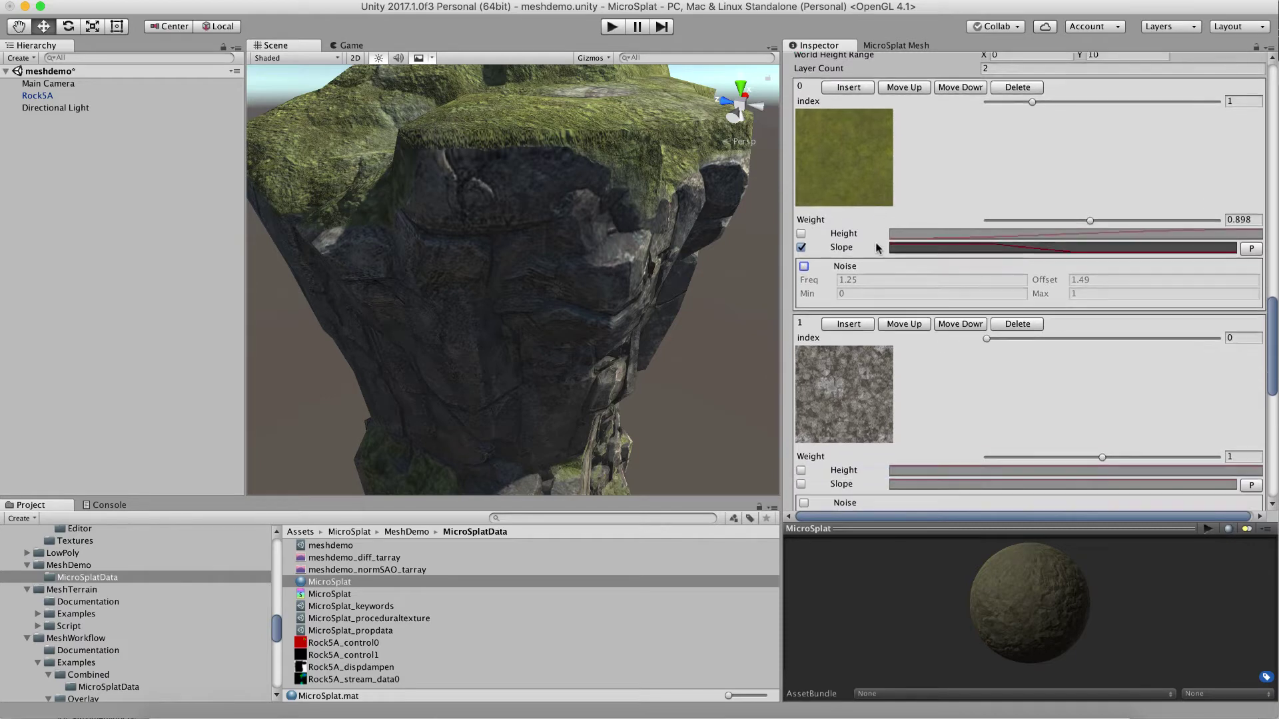
pyautogui.scroll(-2, 877, 249)
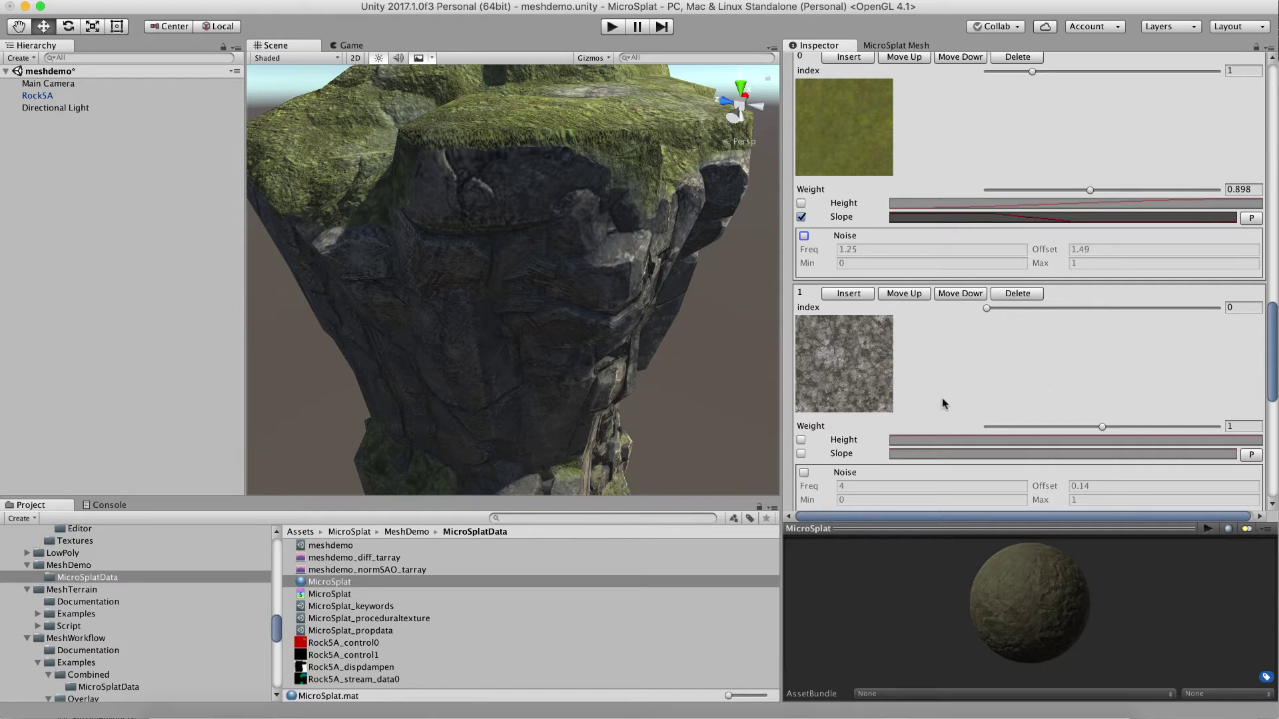
pyautogui.moveTo(511, 266); pyautogui.dragTo(367, 253, button='right')
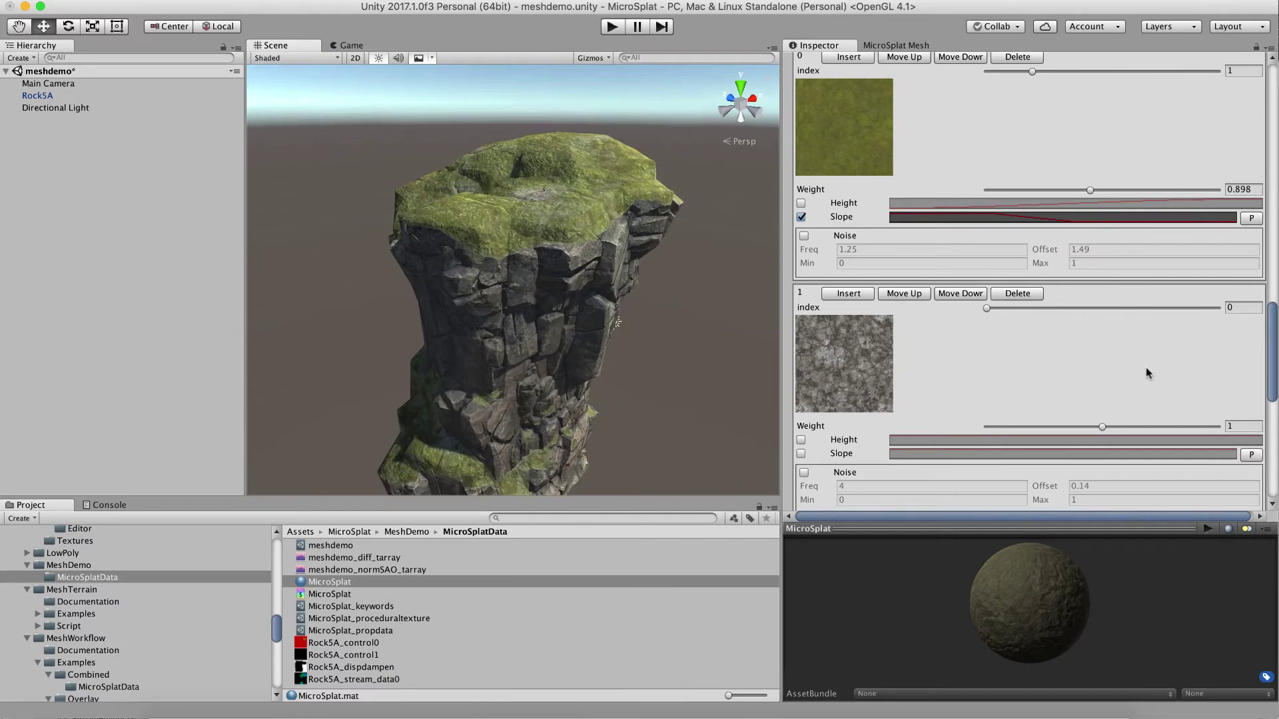
pyautogui.moveTo(1105, 424)
pyautogui.mouseDown()
pyautogui.moveTo(1177, 427)
pyautogui.moveTo(1092, 424)
pyautogui.mouseUp()
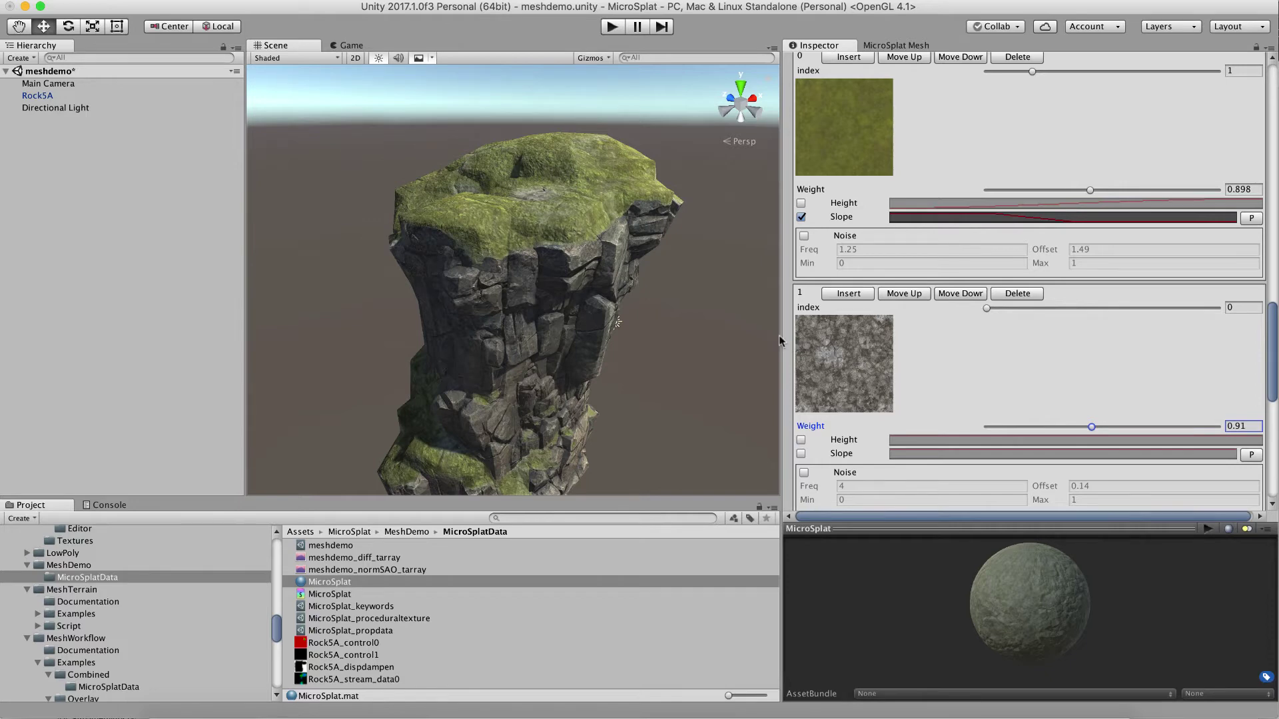
# Inspect the rock's texture blending up close, and examine the Noise Space and Force Local Space settings of the material.
pyautogui.moveTo(547, 315); pyautogui.dragTo(542, 148, button='right')
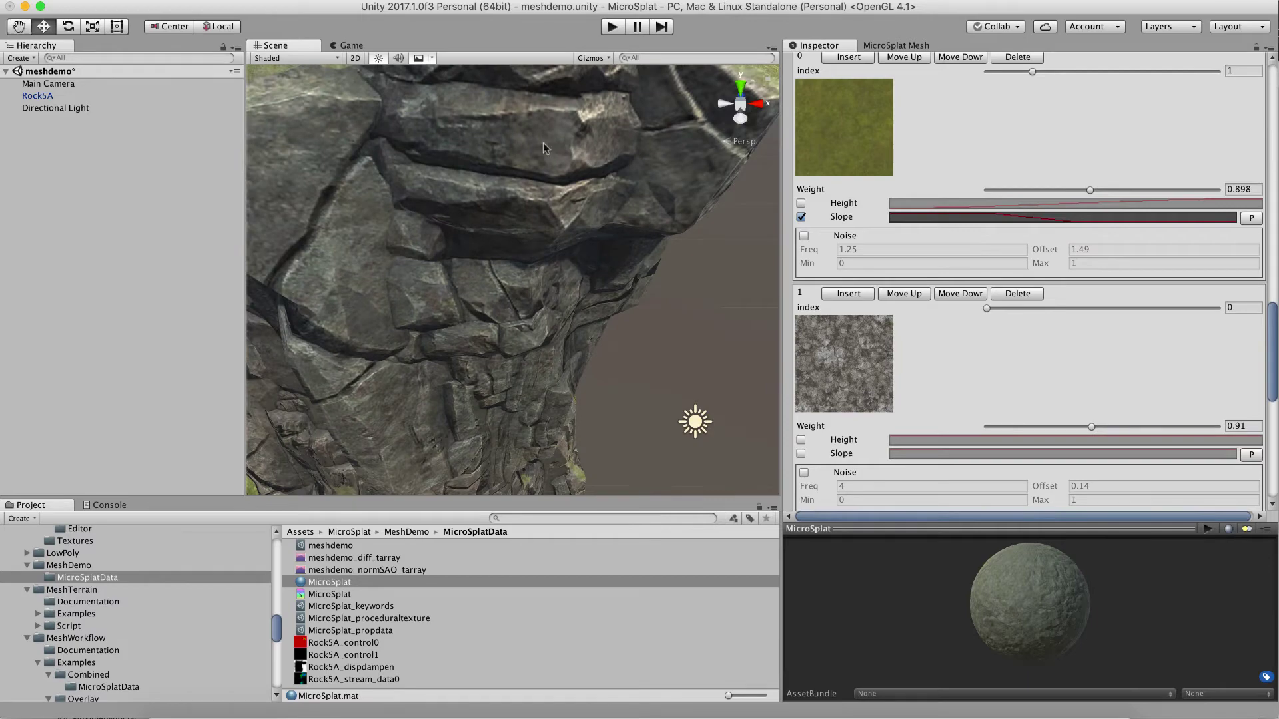
pyautogui.moveTo(572, 271); pyautogui.dragTo(526, 266, button='right')
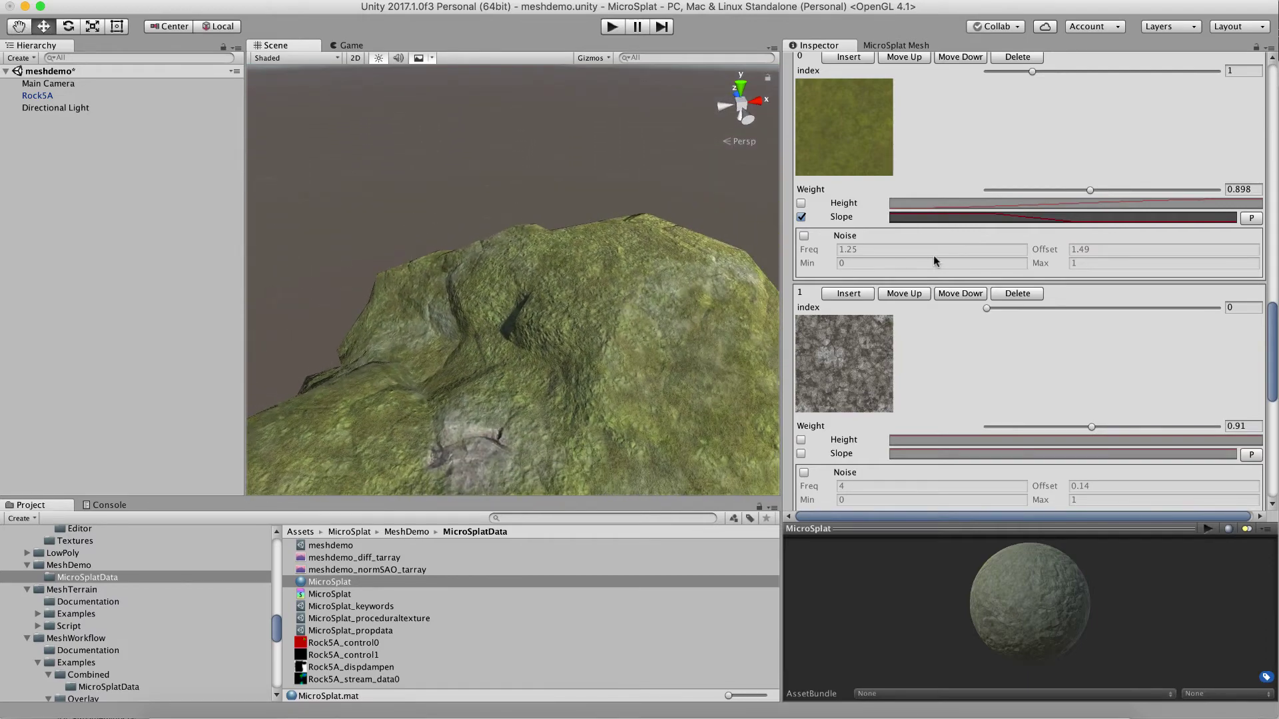
pyautogui.scroll(10, 934, 256)
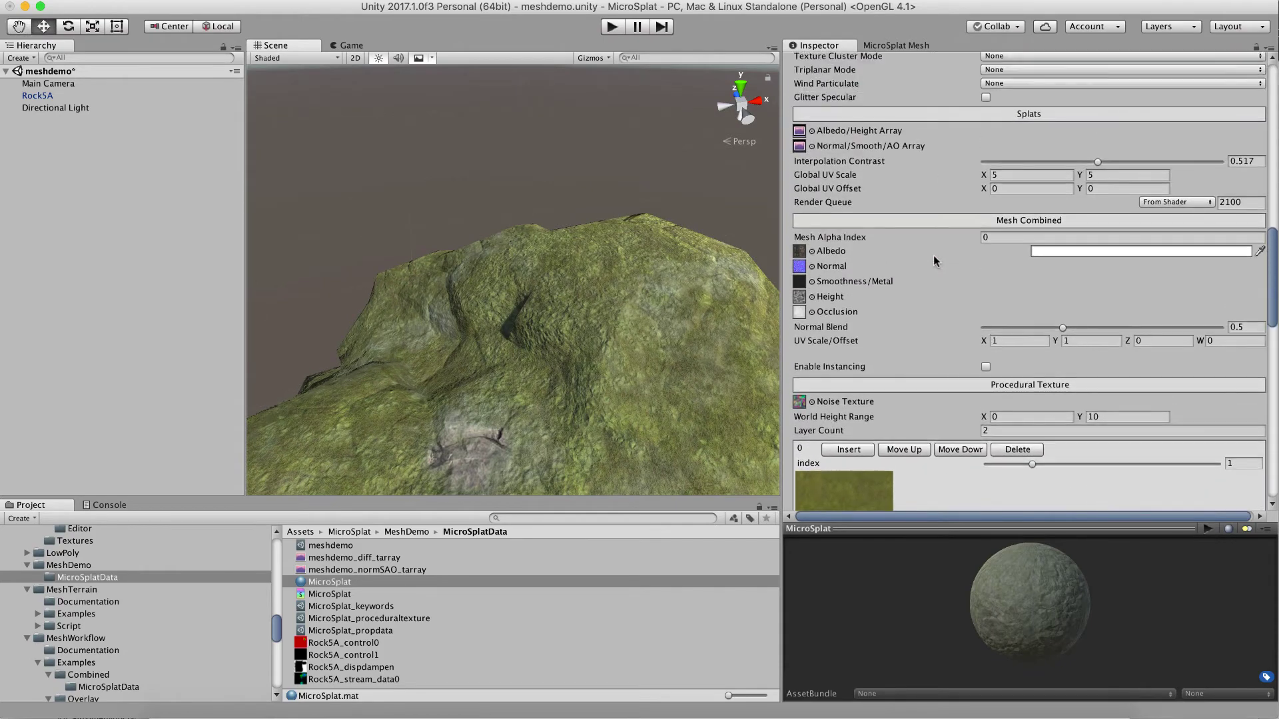
pyautogui.scroll(10, 933, 257)
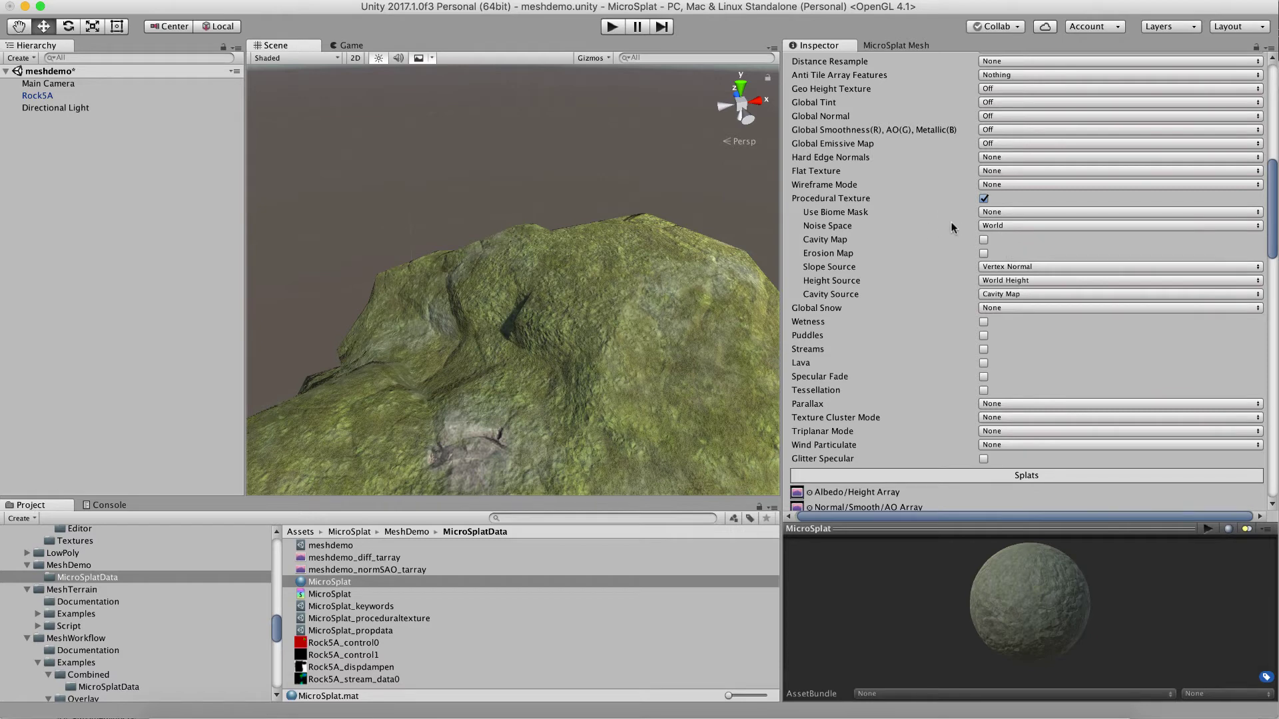
pyautogui.moveTo(951, 224)
pyautogui.scroll(10, 1007, 195)
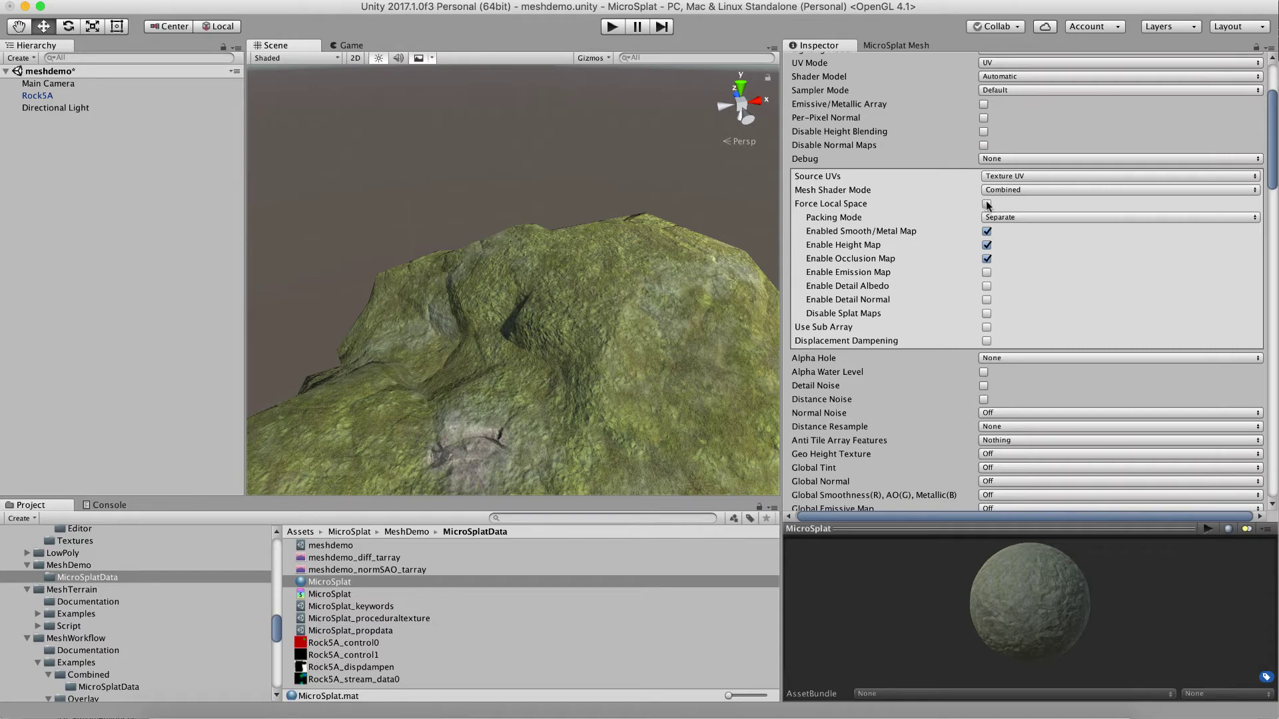
pyautogui.keyDown('alt'); pyautogui.moveTo(559, 319); pyautogui.dragTo(617, 378); pyautogui.keyUp('alt')
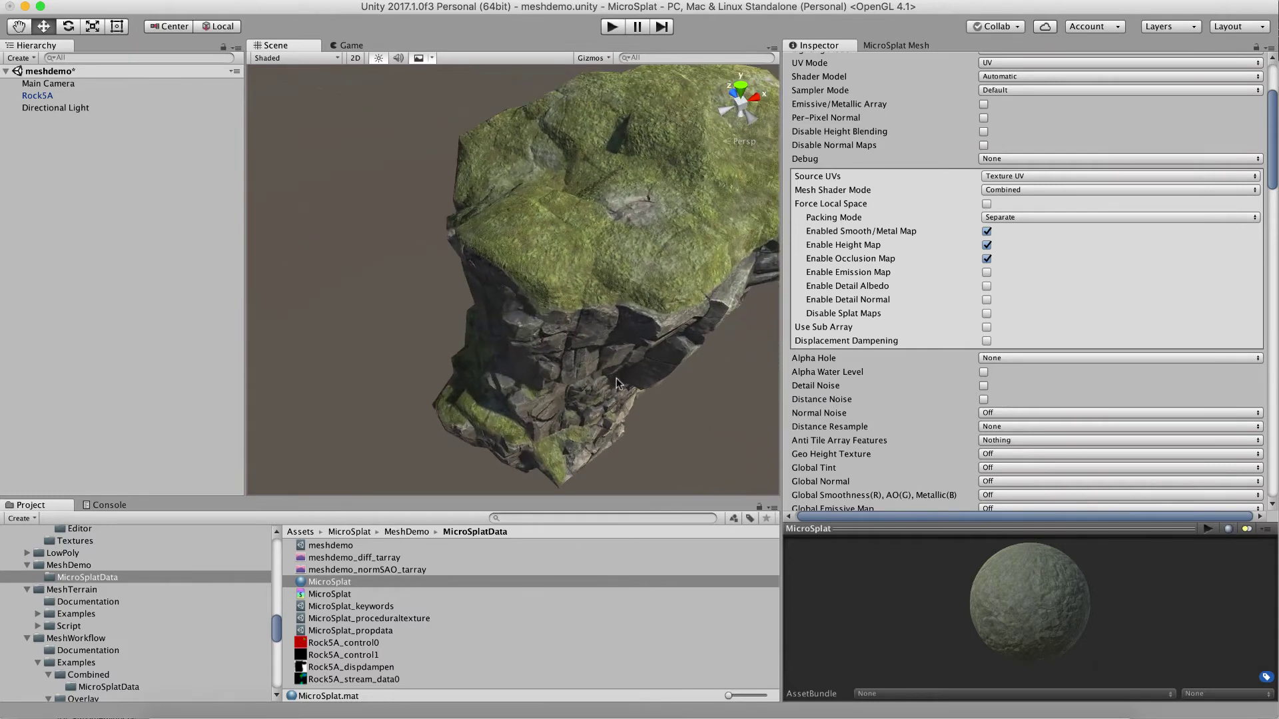
# Disable the slope filter on grass layer 0 and enable its height filter instead.
pyautogui.scroll(-10, 997, 356)
pyautogui.scroll(-15, 997, 354)
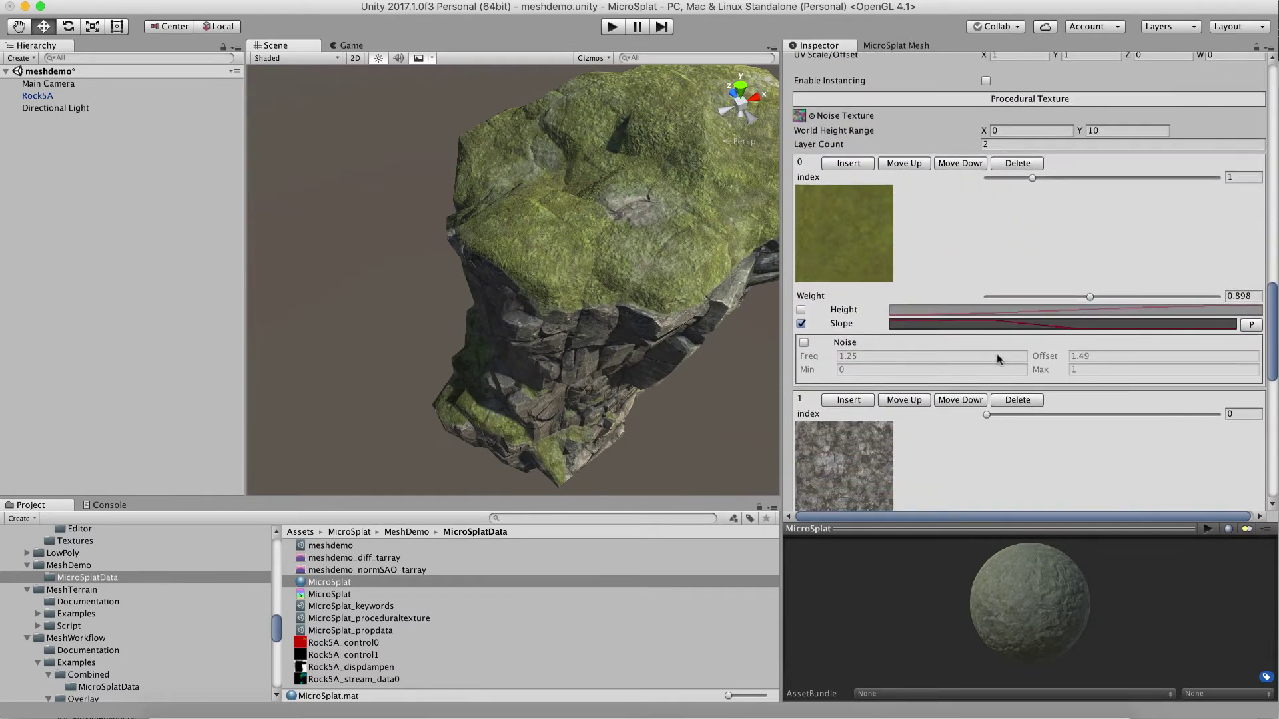
pyautogui.scroll(-5, 996, 353)
pyautogui.scroll(5, 997, 353)
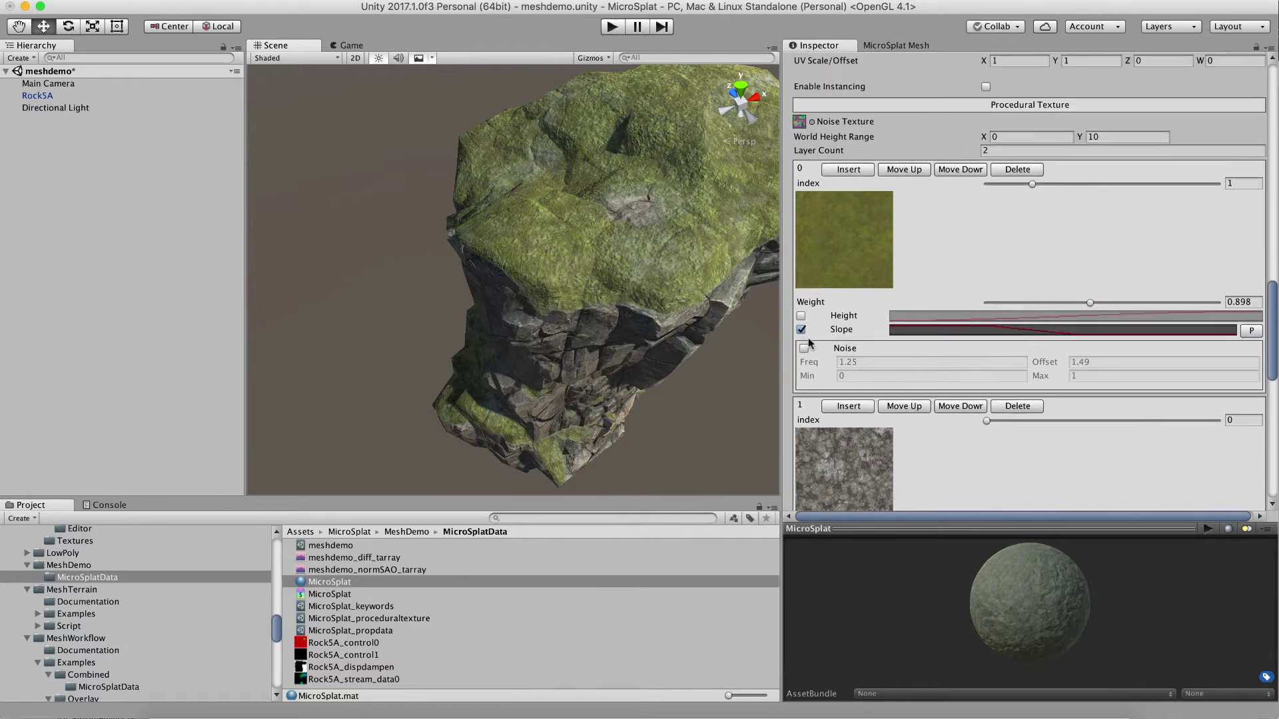
pyautogui.click(800, 329)
pyautogui.click(801, 317)
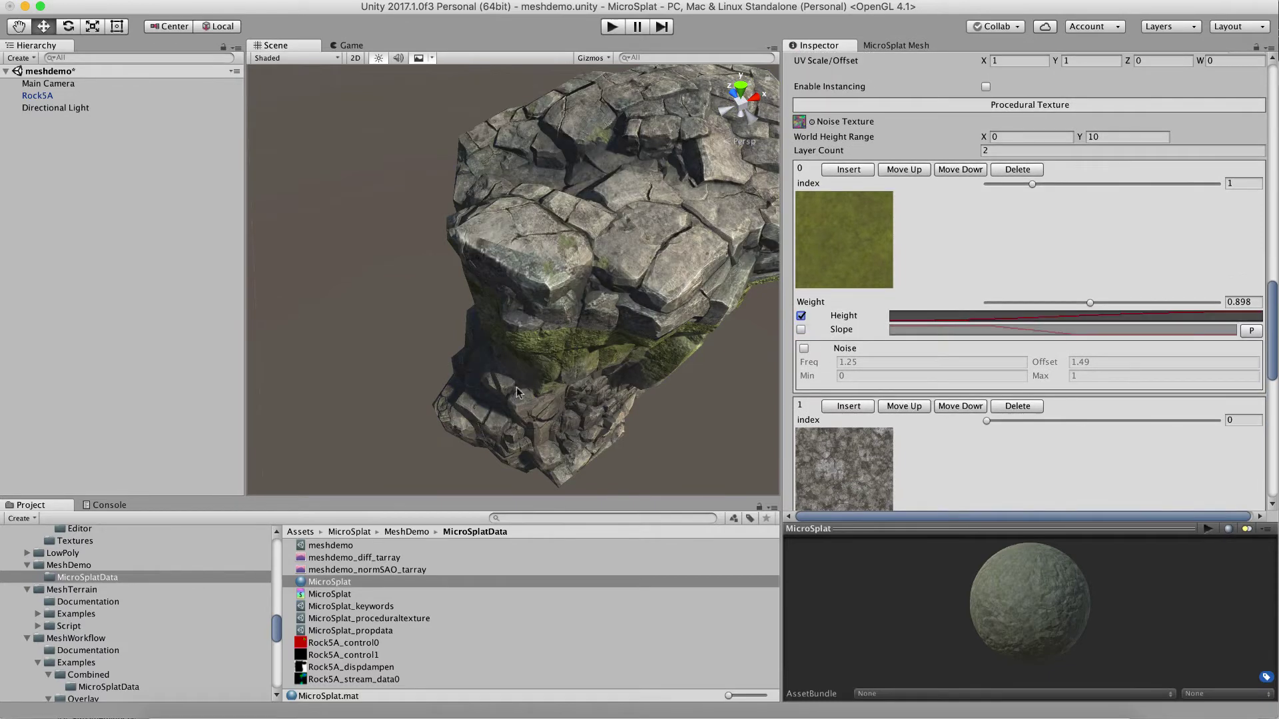
# Set the upper limit of the procedural texture's World Height Range to 30.
pyautogui.moveTo(518, 391)
pyautogui.keyDown('alt'); pyautogui.mouseDown()
pyautogui.moveTo(482, 280)
pyautogui.moveTo(510, 413)
pyautogui.moveTo(513, 393)
pyautogui.mouseUp(); pyautogui.keyUp('alt')
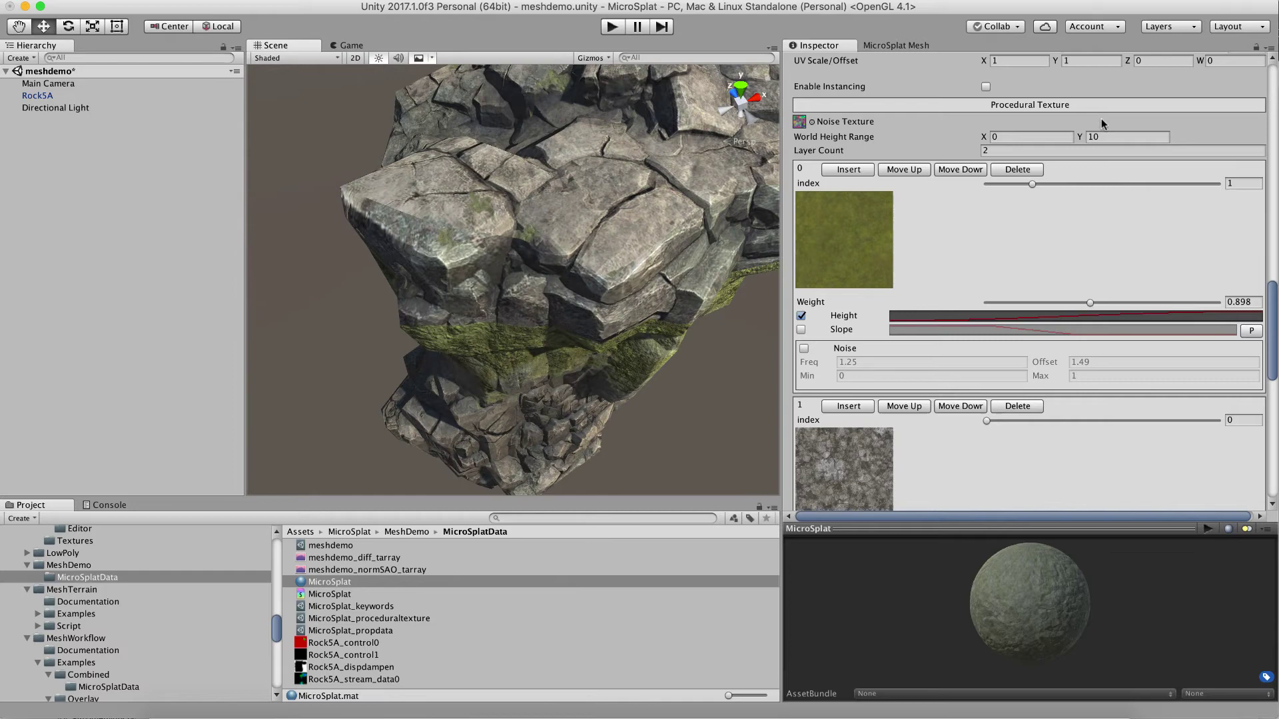
pyautogui.click(1108, 138)
pyautogui.write('30')
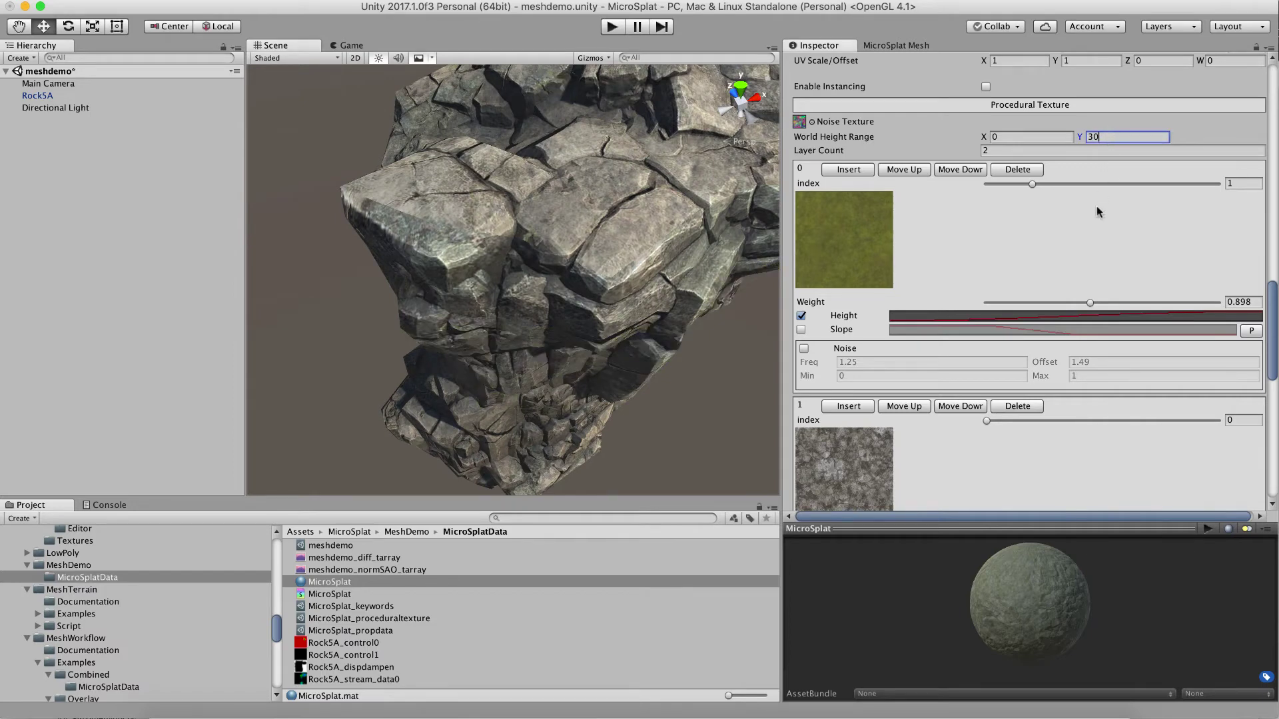
# Steepen grass layer 0's height curve by moving its end key to about 0.35, keeping its value at 1.
pyautogui.click(1037, 317)
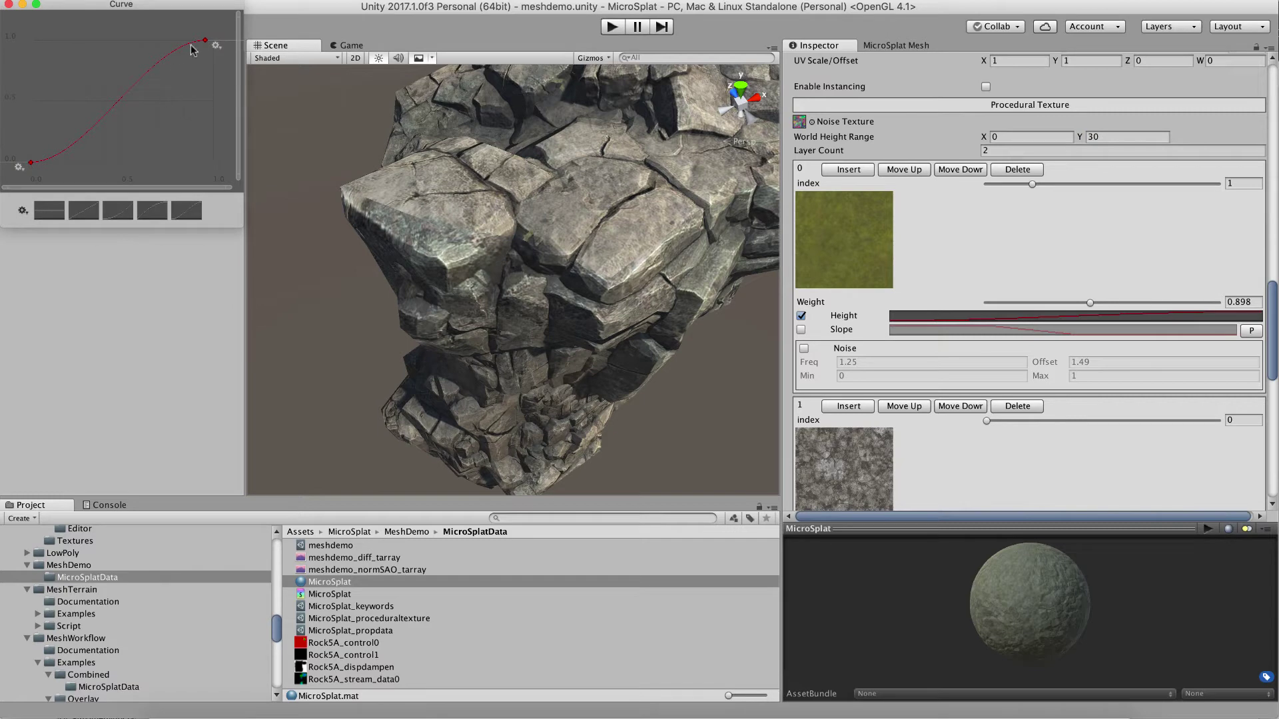
pyautogui.moveTo(205, 40); pyautogui.dragTo(102, 40)
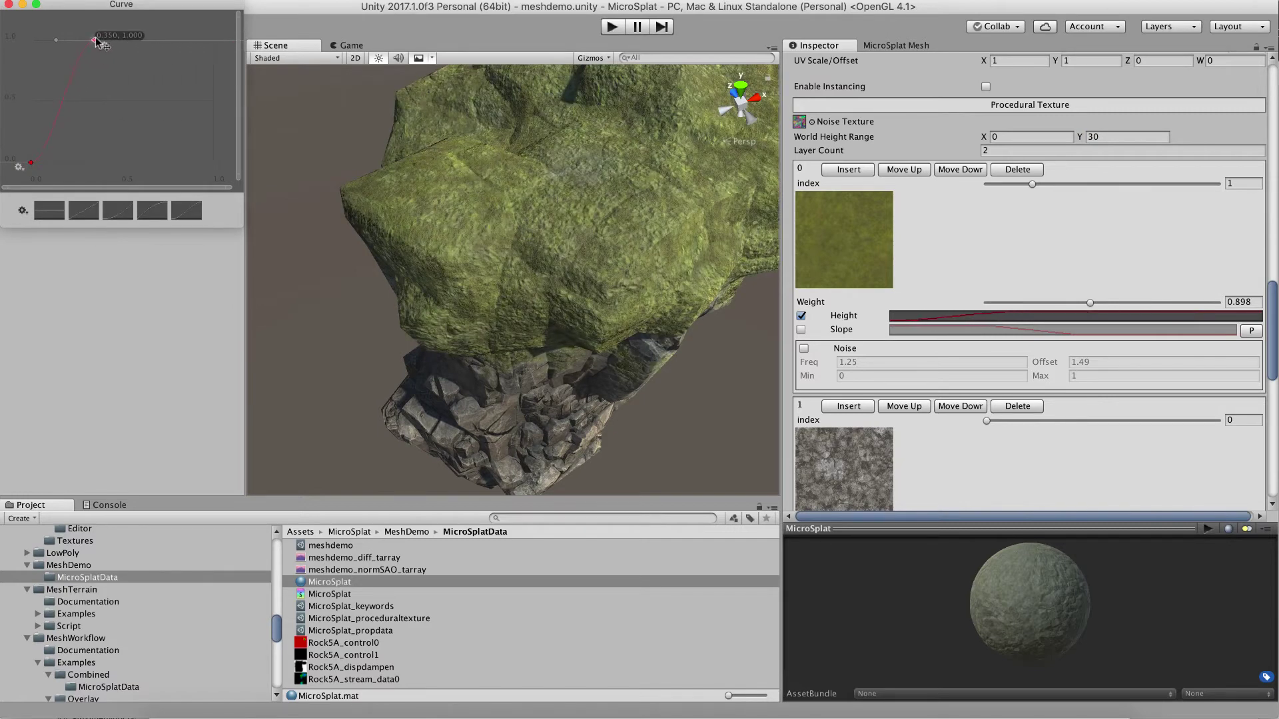
pyautogui.click(431, 278)
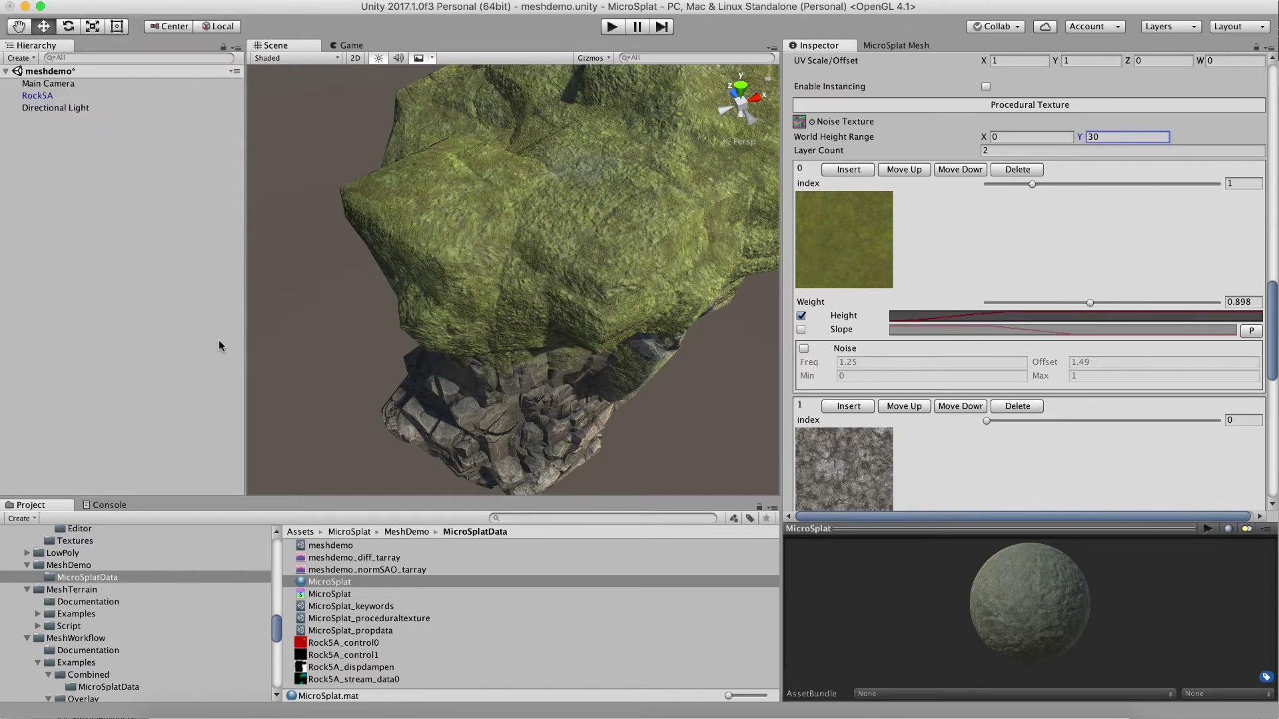
pyautogui.keyDown('alt'); pyautogui.moveTo(586, 299); pyautogui.dragTo(431, 233); pyautogui.keyUp('alt')
pyautogui.scroll(-10, 731, 243)
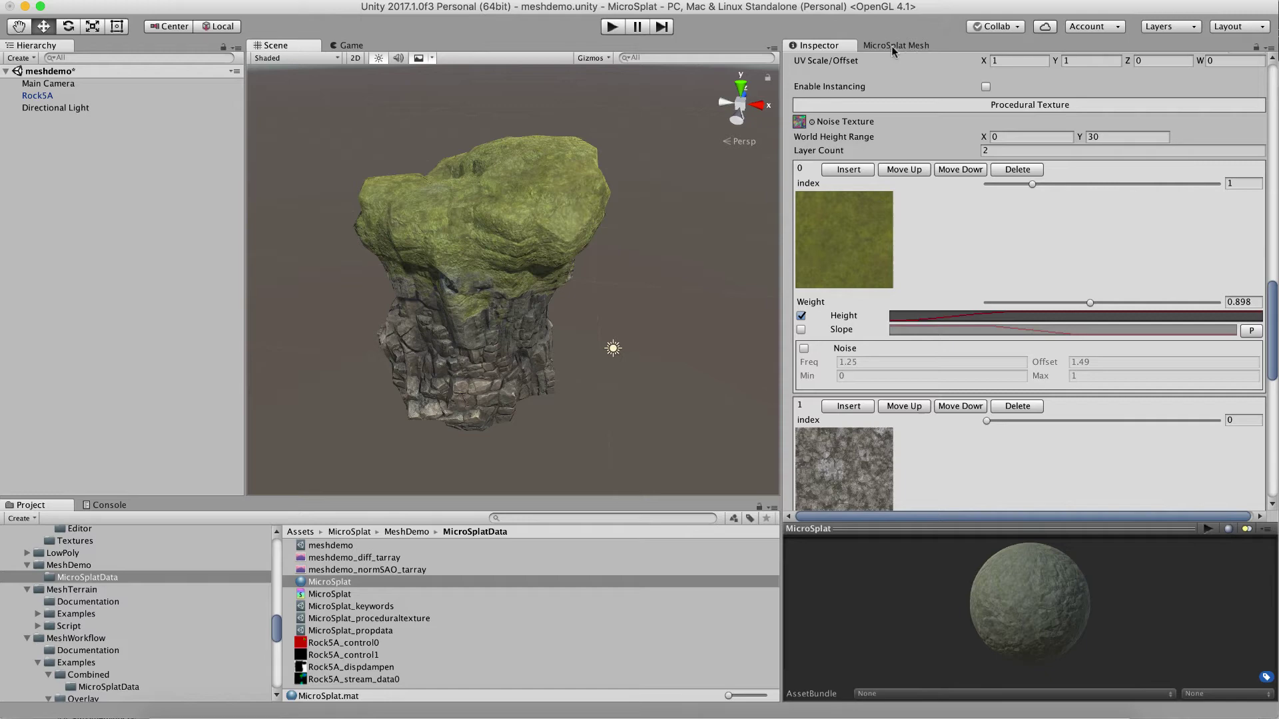
# Raise the Rock5A object to a Y position of about 1.35.
pyautogui.scroll(10, 893, 157)
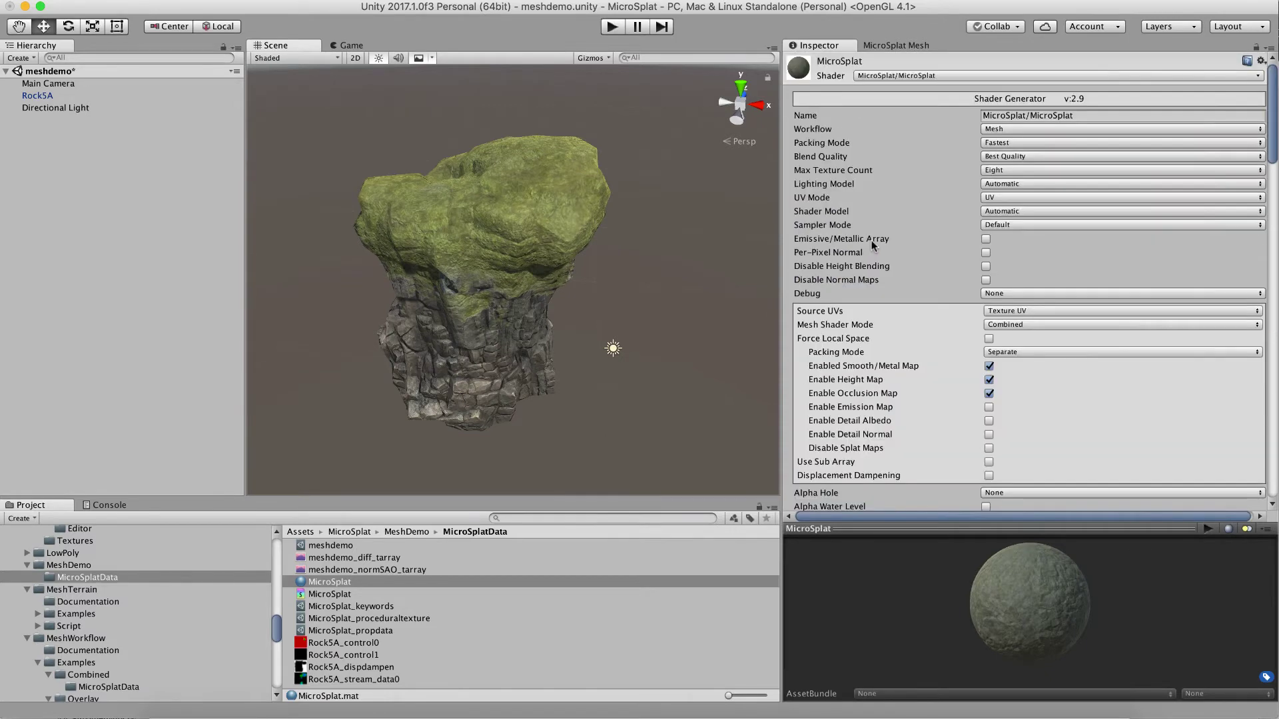
pyautogui.click(58, 97)
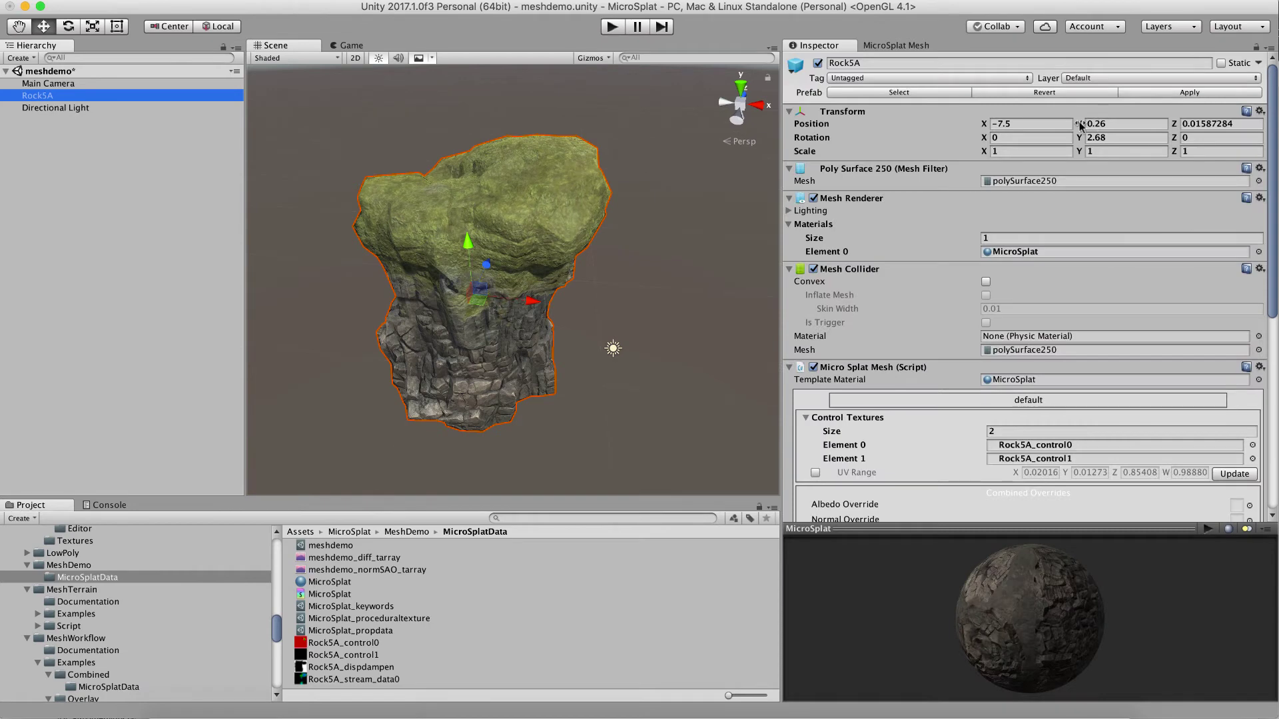
pyautogui.moveTo(1080, 126)
pyautogui.mouseDown()
pyautogui.moveTo(1163, 119)
pyautogui.moveTo(1069, 126)
pyautogui.moveTo(1274, 132)
pyautogui.moveTo(1084, 141)
pyautogui.moveTo(1248, 157)
pyautogui.moveTo(1066, 141)
pyautogui.moveTo(842, 147)
pyautogui.moveTo(1092, 147)
pyautogui.mouseUp()
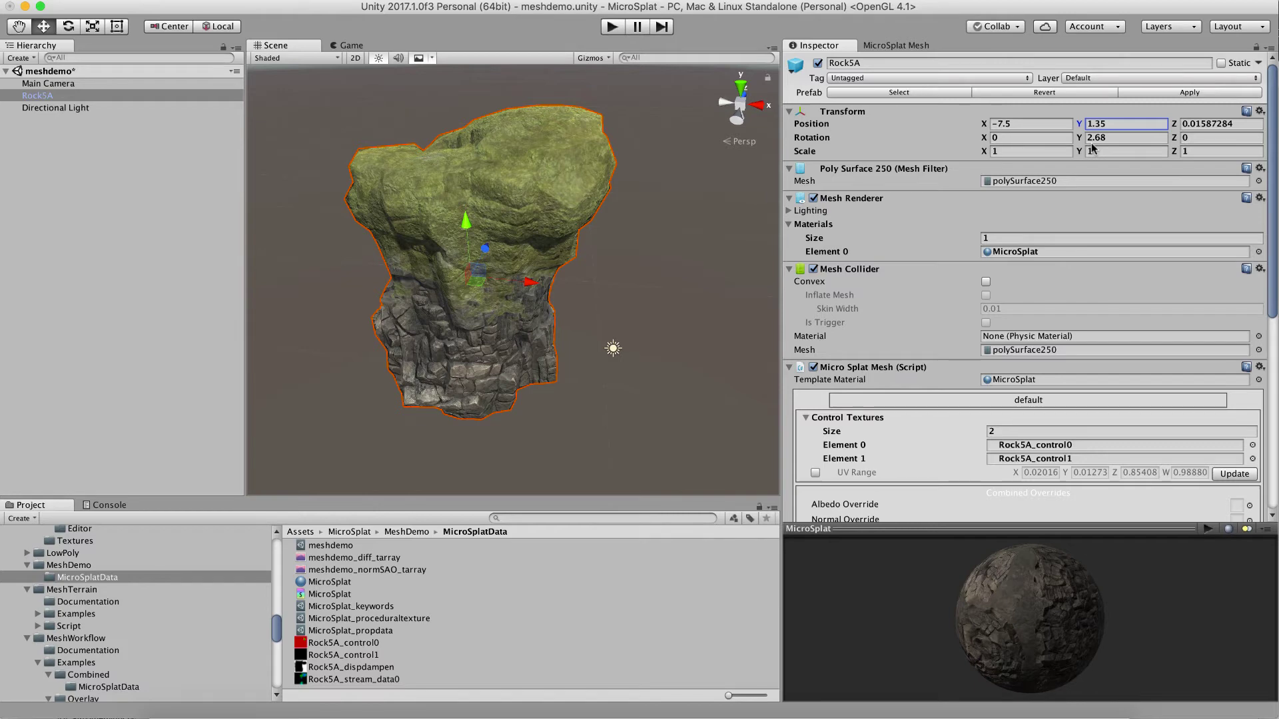
pyautogui.scroll(-10, 990, 442)
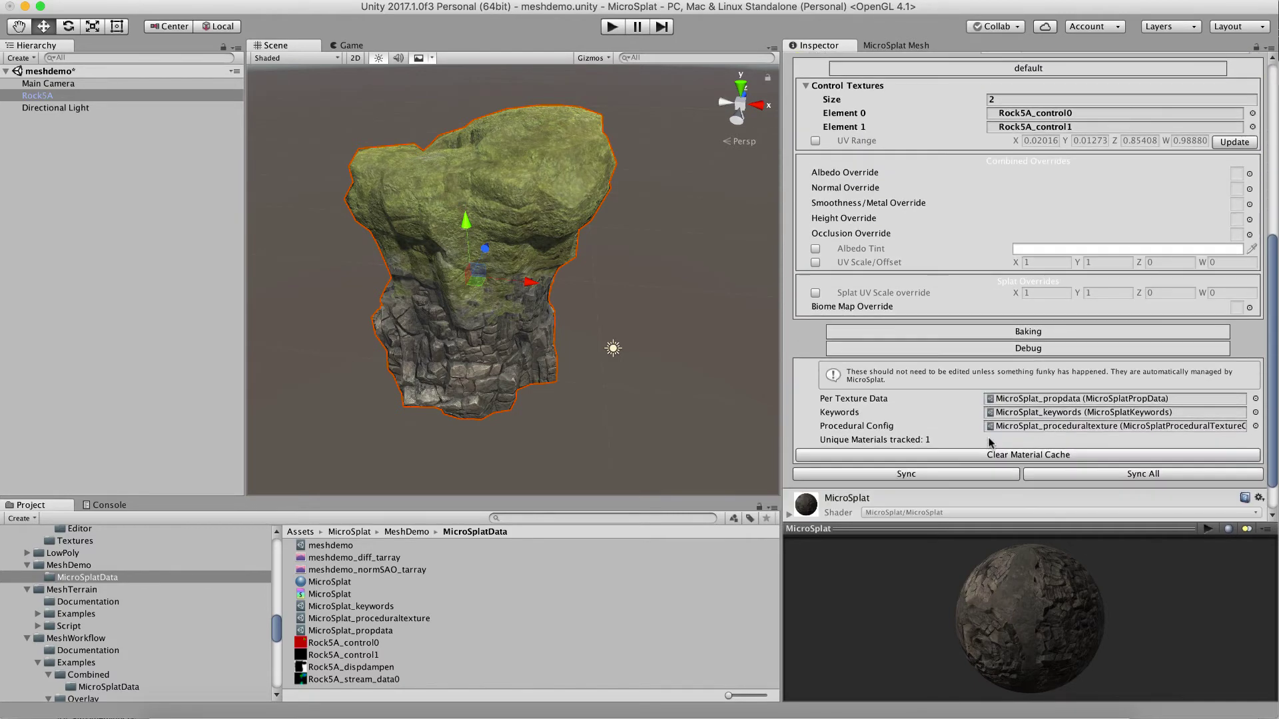
# Enable Force Local Space in the MicroSplat material's shader settings.
pyautogui.click(335, 585)
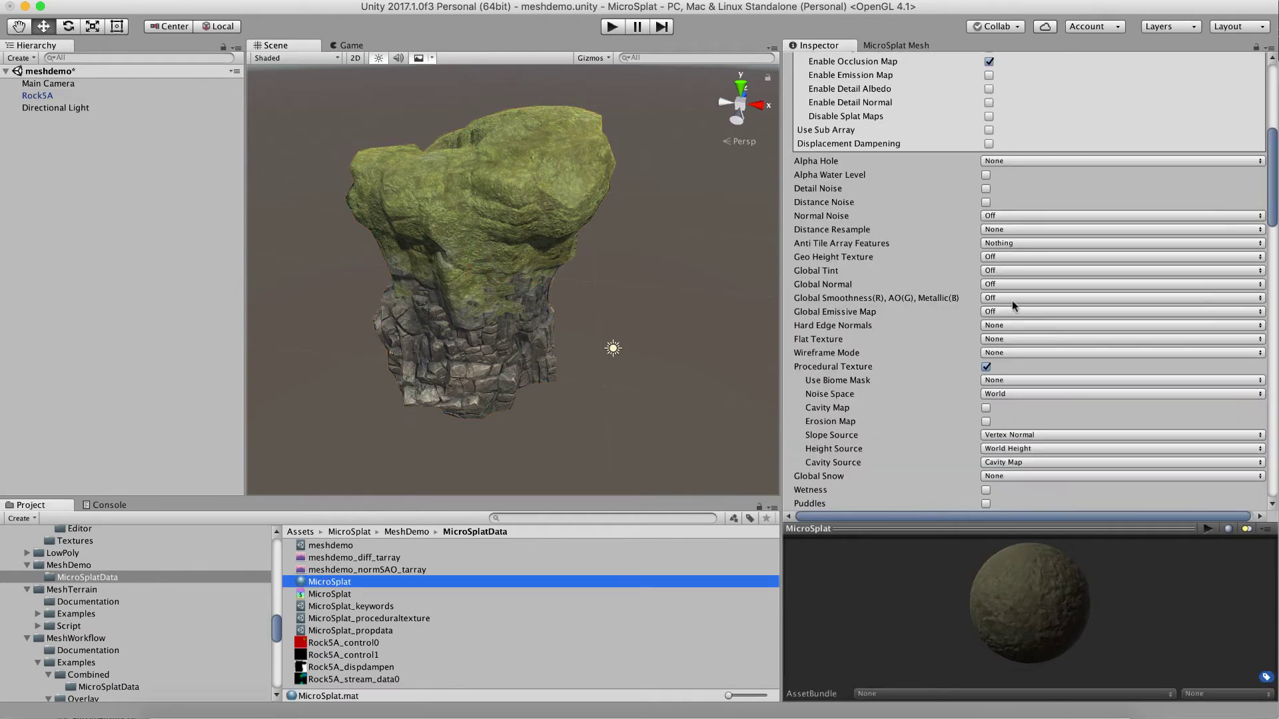
pyautogui.scroll(5, 970, 239)
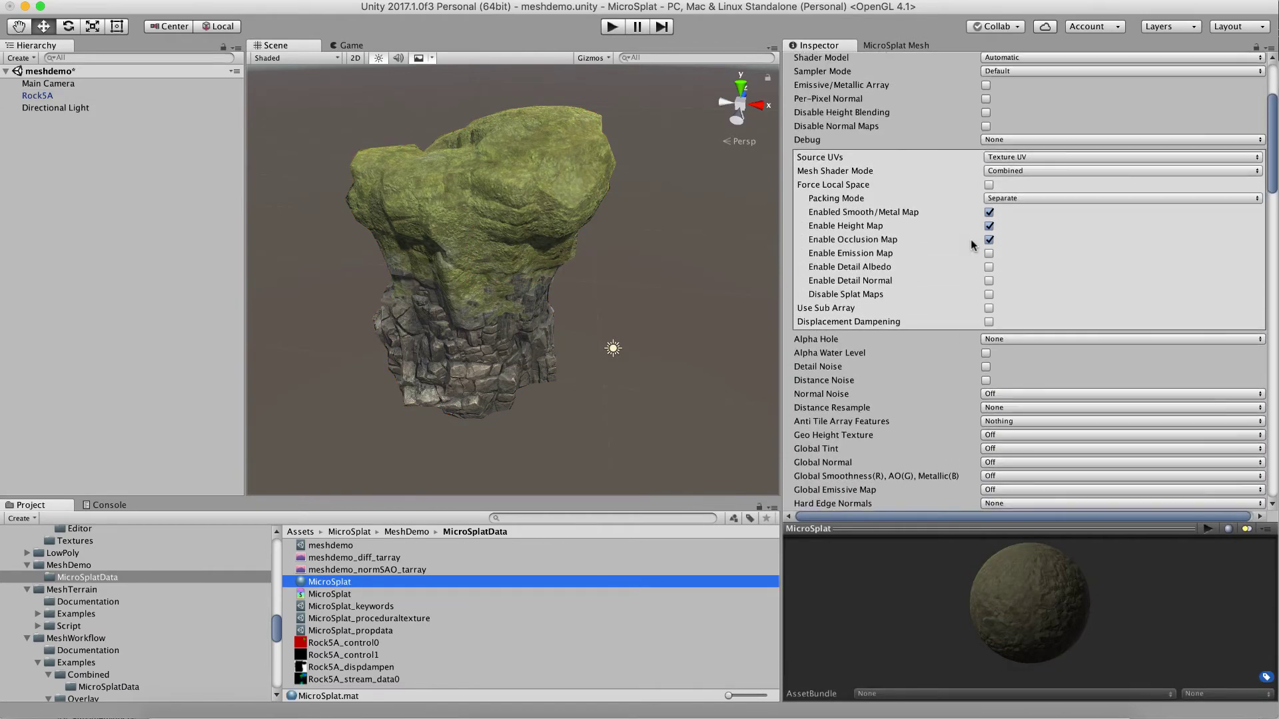
pyautogui.click(988, 184)
pyautogui.scroll(-1, 989, 188)
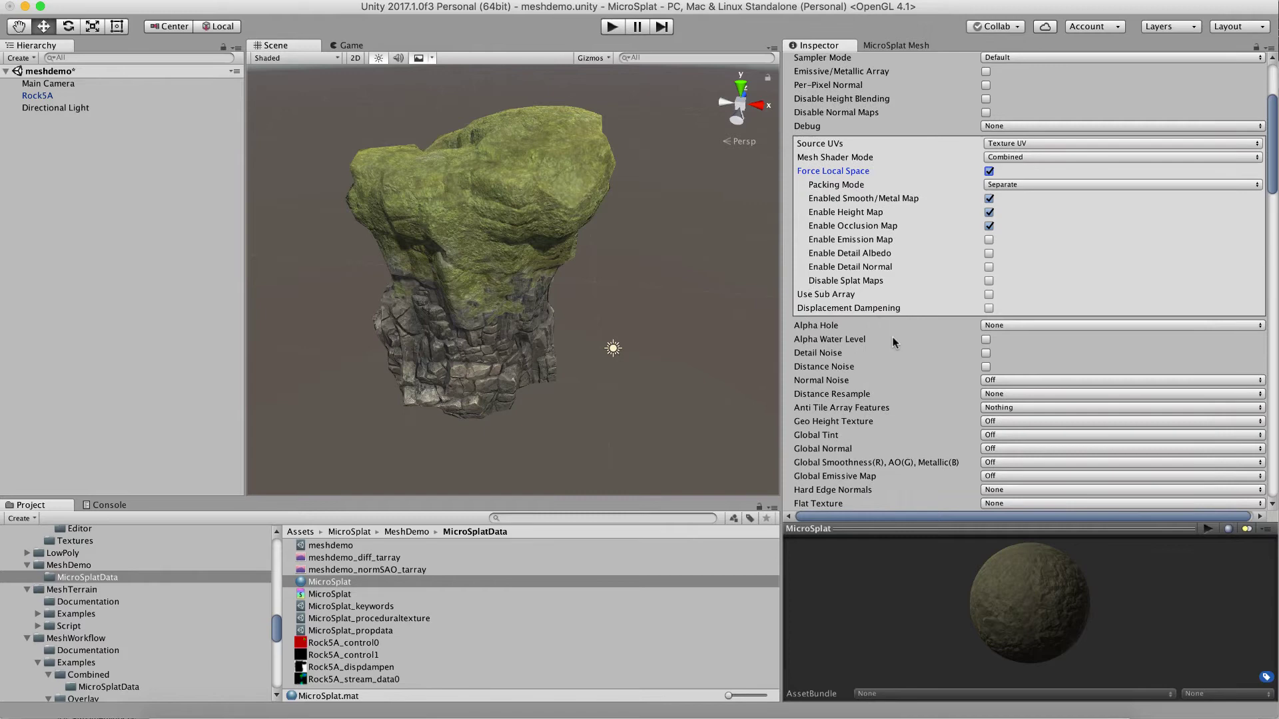
pyautogui.scroll(1, 895, 319)
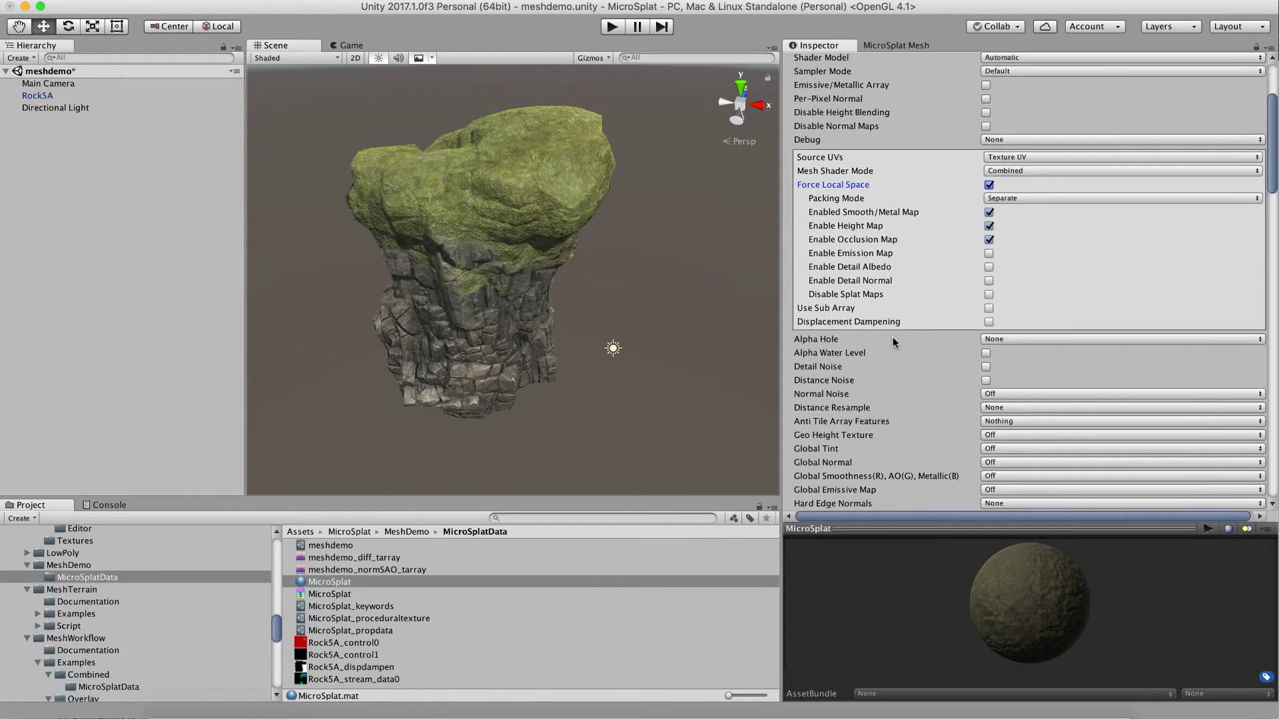
# Raise Rock5A slightly to a Y position of about 1.43 to test the local-space height texturing.
pyautogui.click(885, 44)
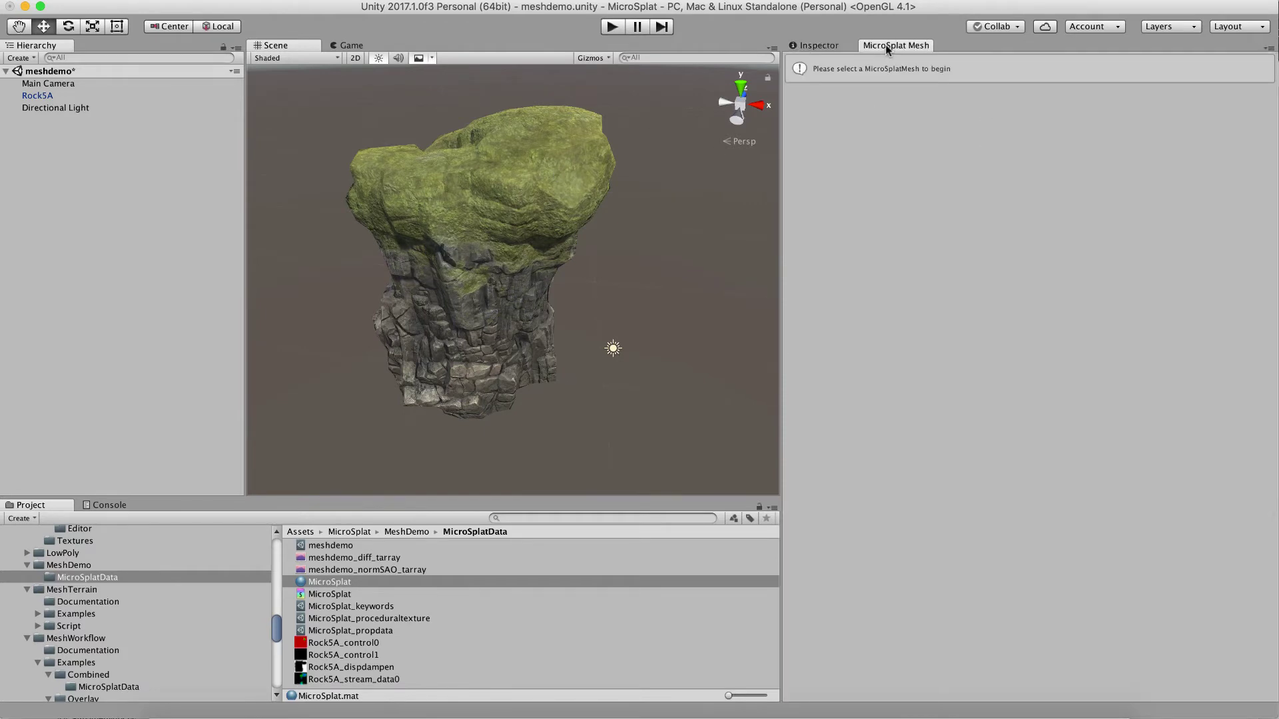
pyautogui.click(818, 46)
pyautogui.scroll(11, 865, 200)
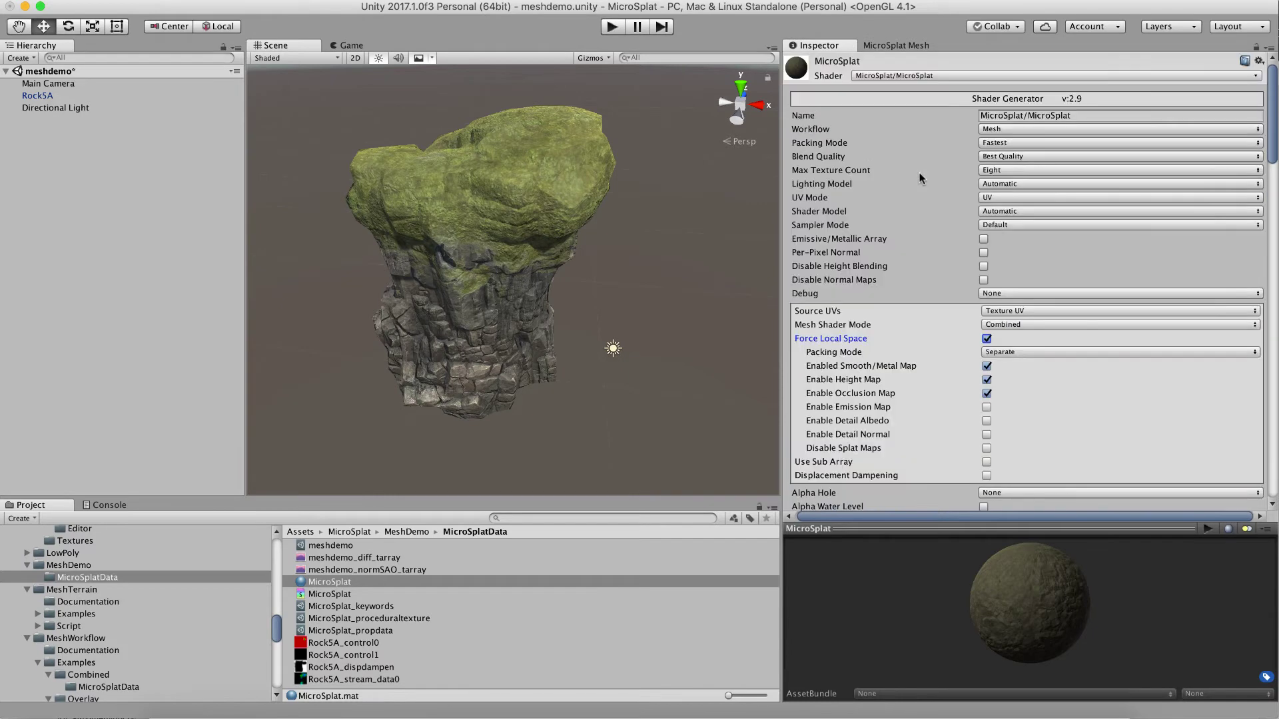
pyautogui.click(67, 95)
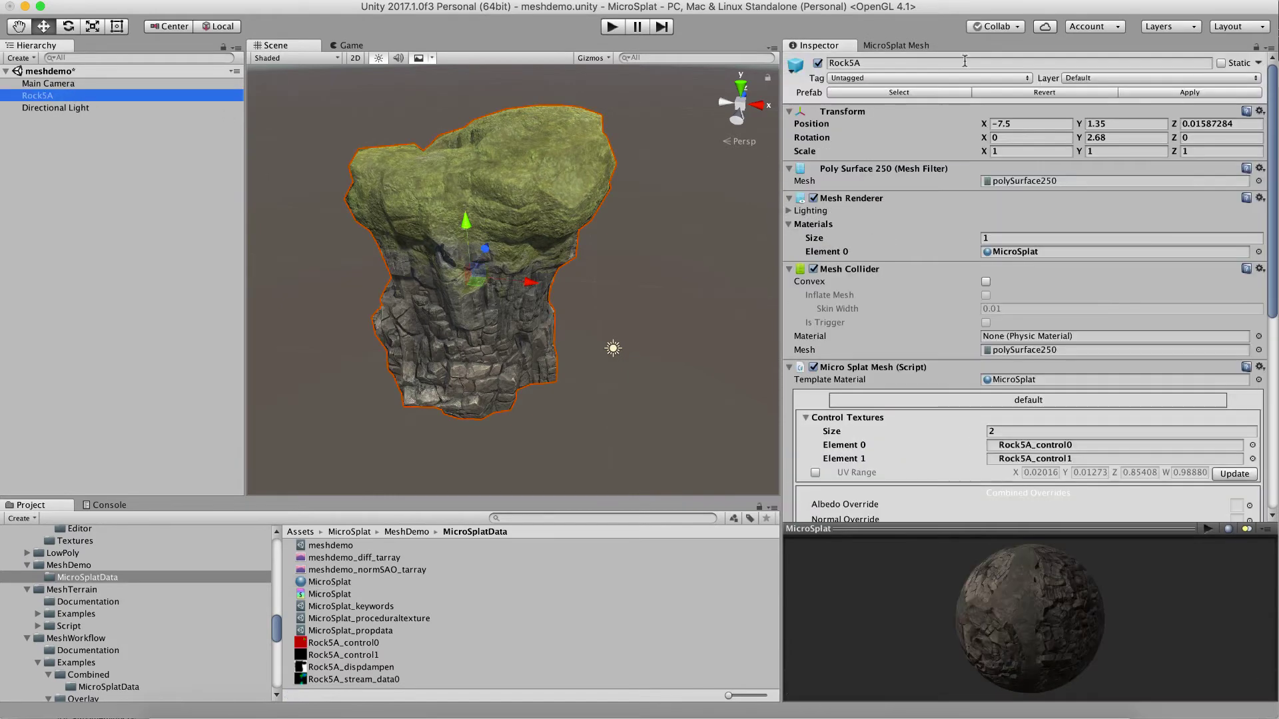
pyautogui.moveTo(1087, 129)
pyautogui.mouseDown()
pyautogui.moveTo(975, 131)
pyautogui.moveTo(1225, 132)
pyautogui.moveTo(1015, 130)
pyautogui.moveTo(1080, 129)
pyautogui.mouseUp()
pyautogui.scroll(-10, 956, 377)
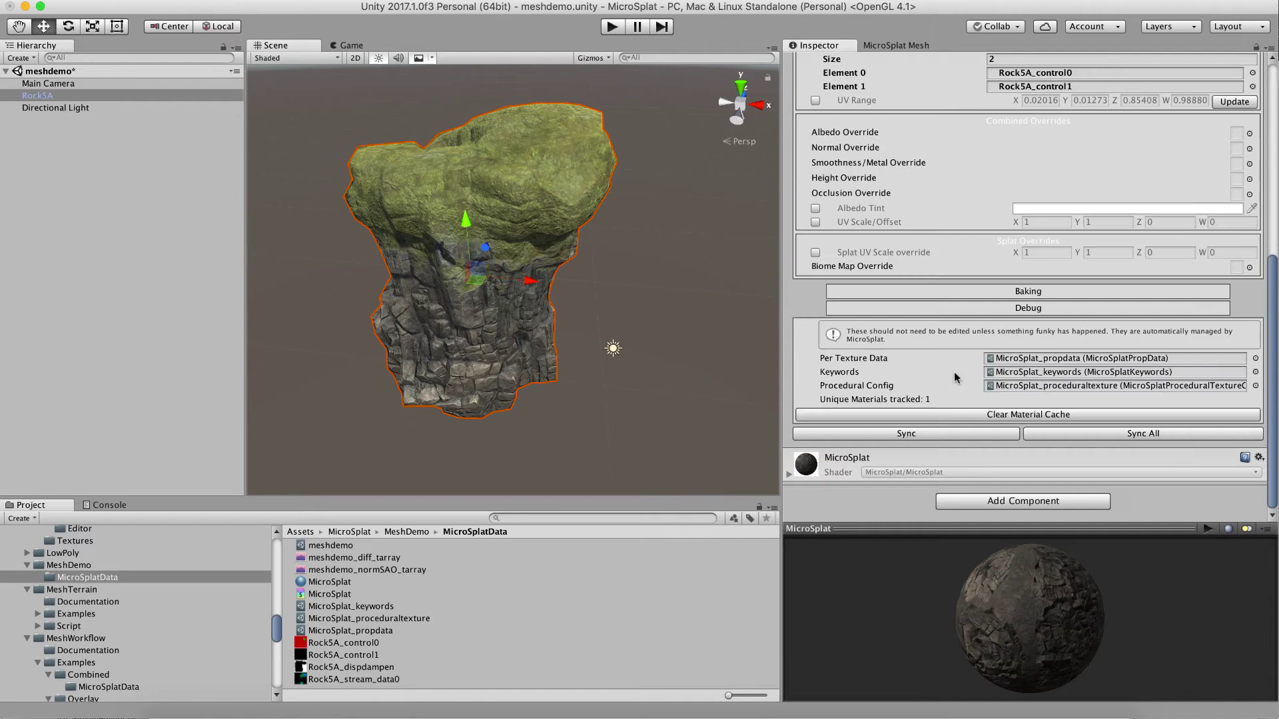
pyautogui.scroll(10, 957, 376)
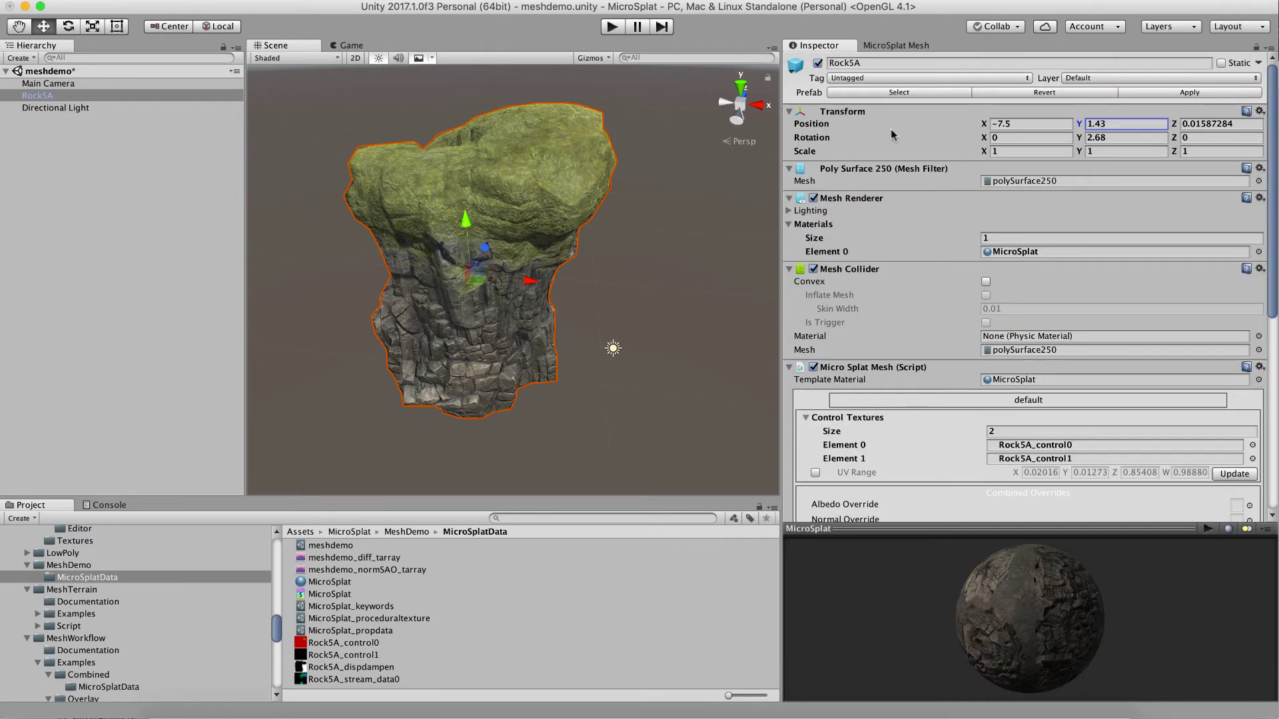
# Change the MicroSplat material's procedural texture Height Source to Combined Height Map.
pyautogui.click(329, 583)
pyautogui.scroll(-5, 904, 357)
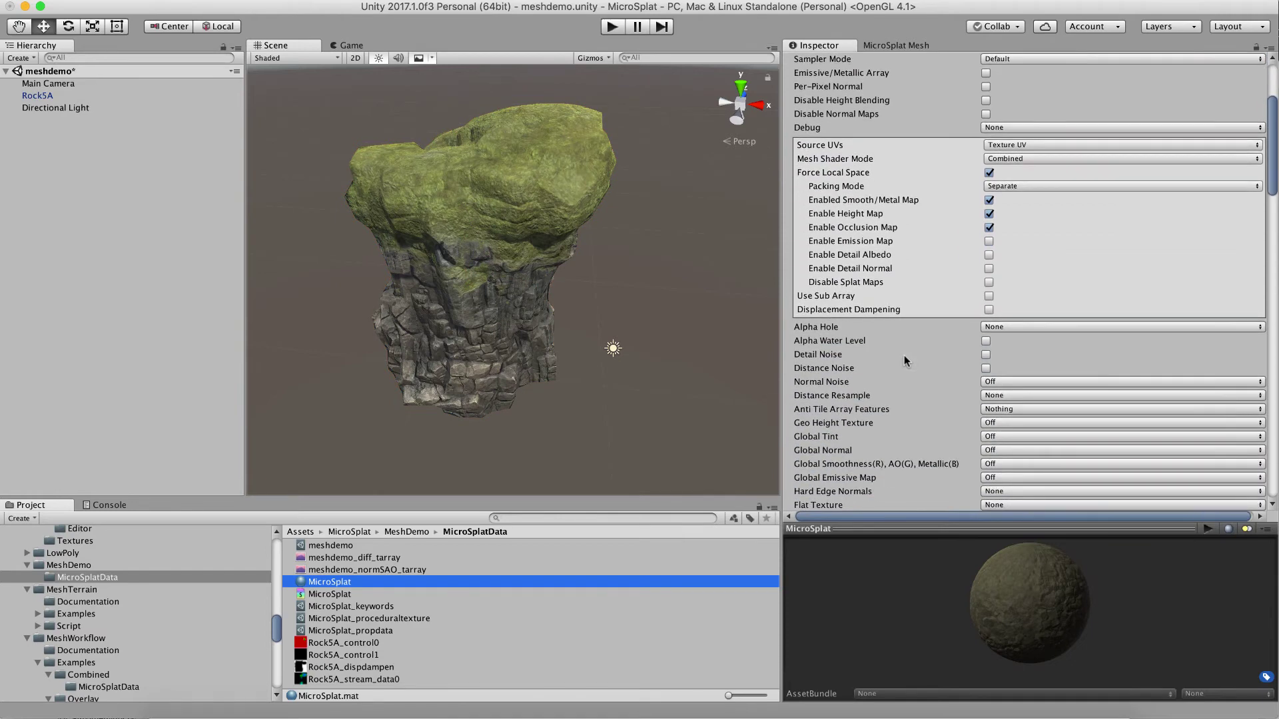
pyautogui.scroll(-10, 904, 357)
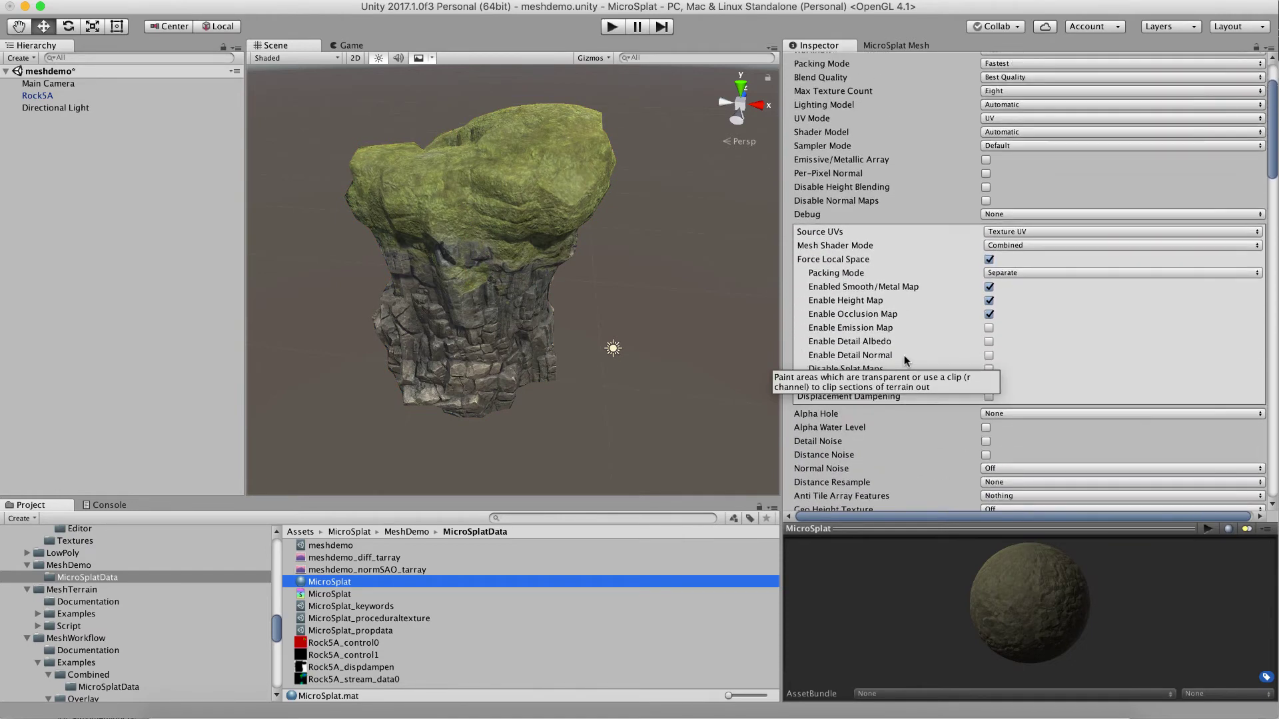
pyautogui.scroll(15, 905, 359)
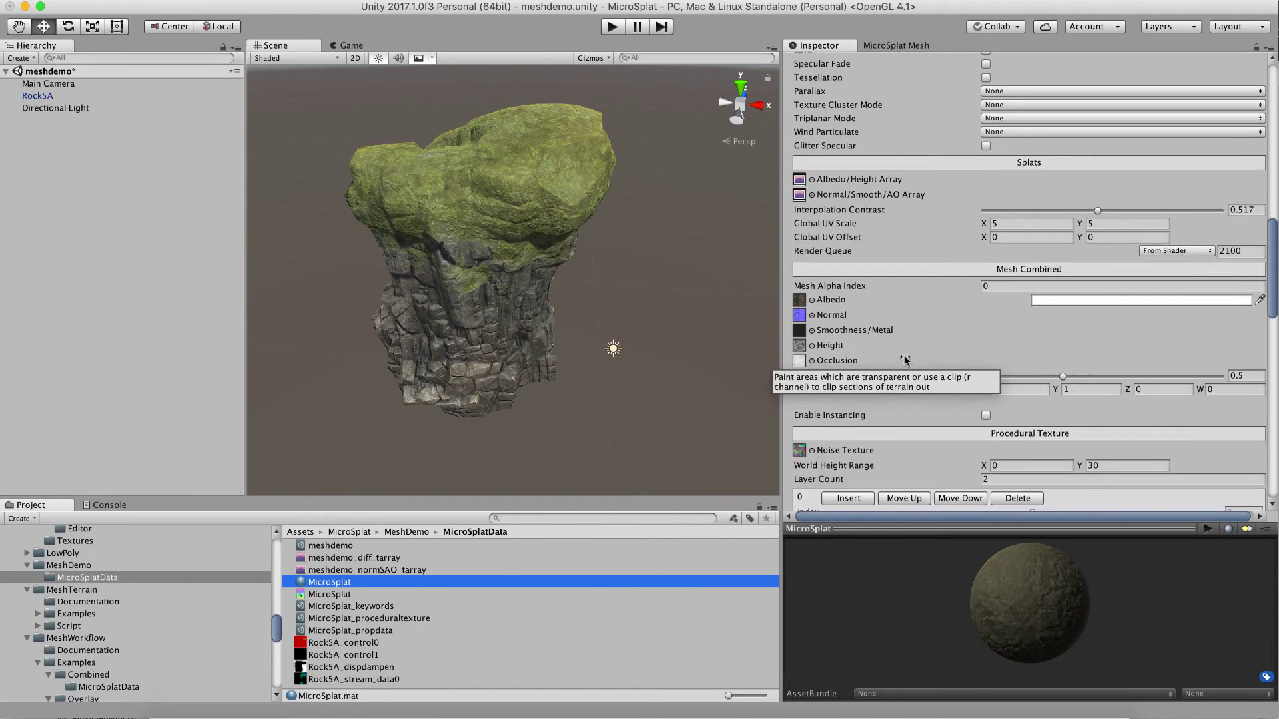
pyautogui.scroll(5, 904, 360)
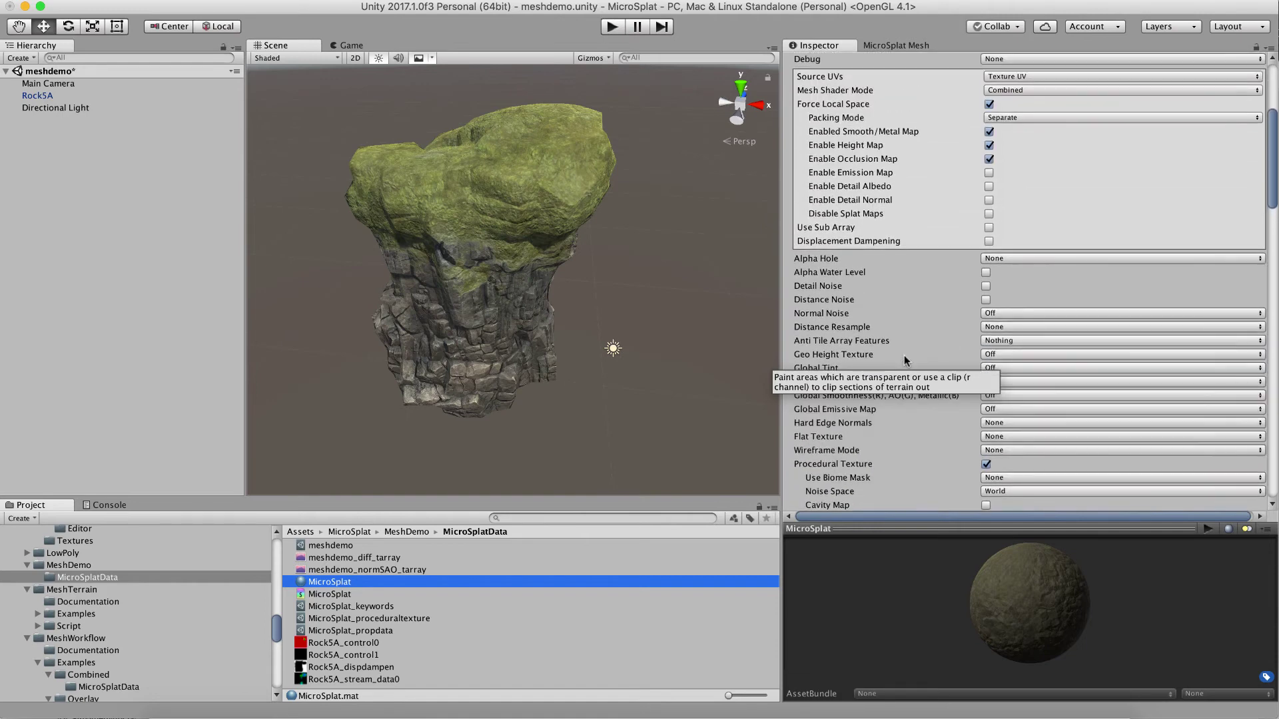
pyautogui.scroll(-4, 904, 354)
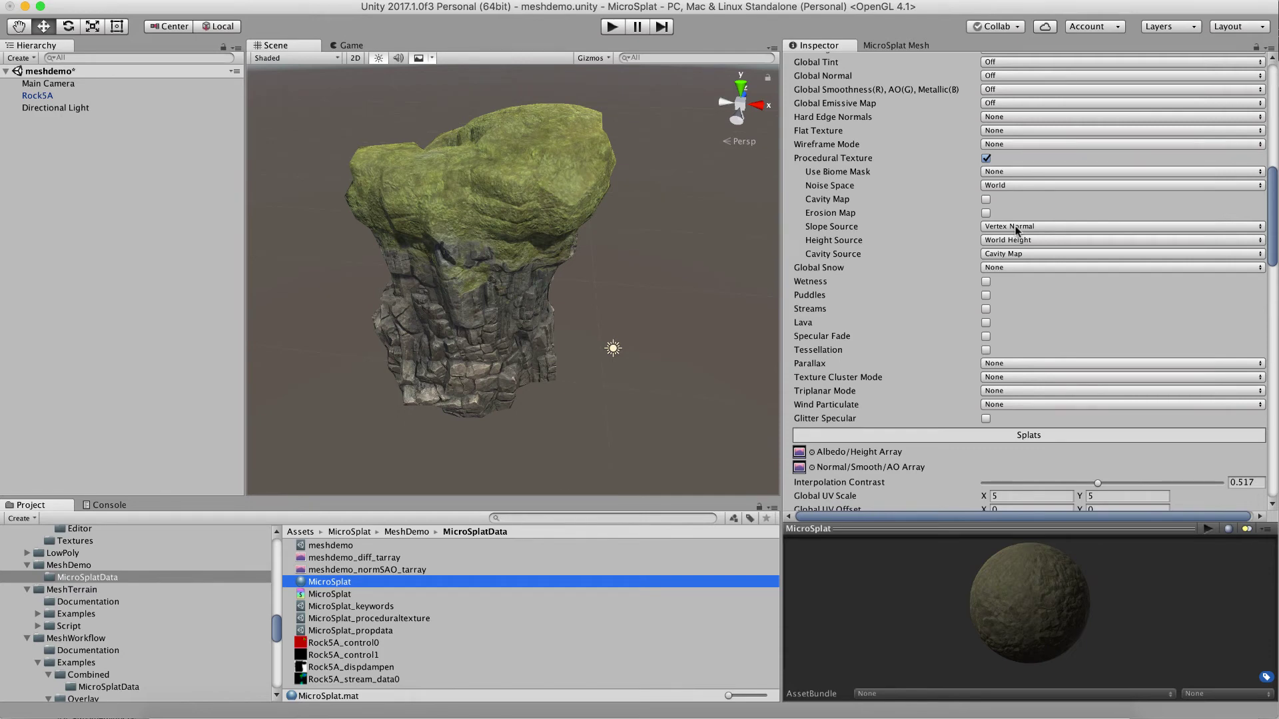
pyautogui.click(1015, 244)
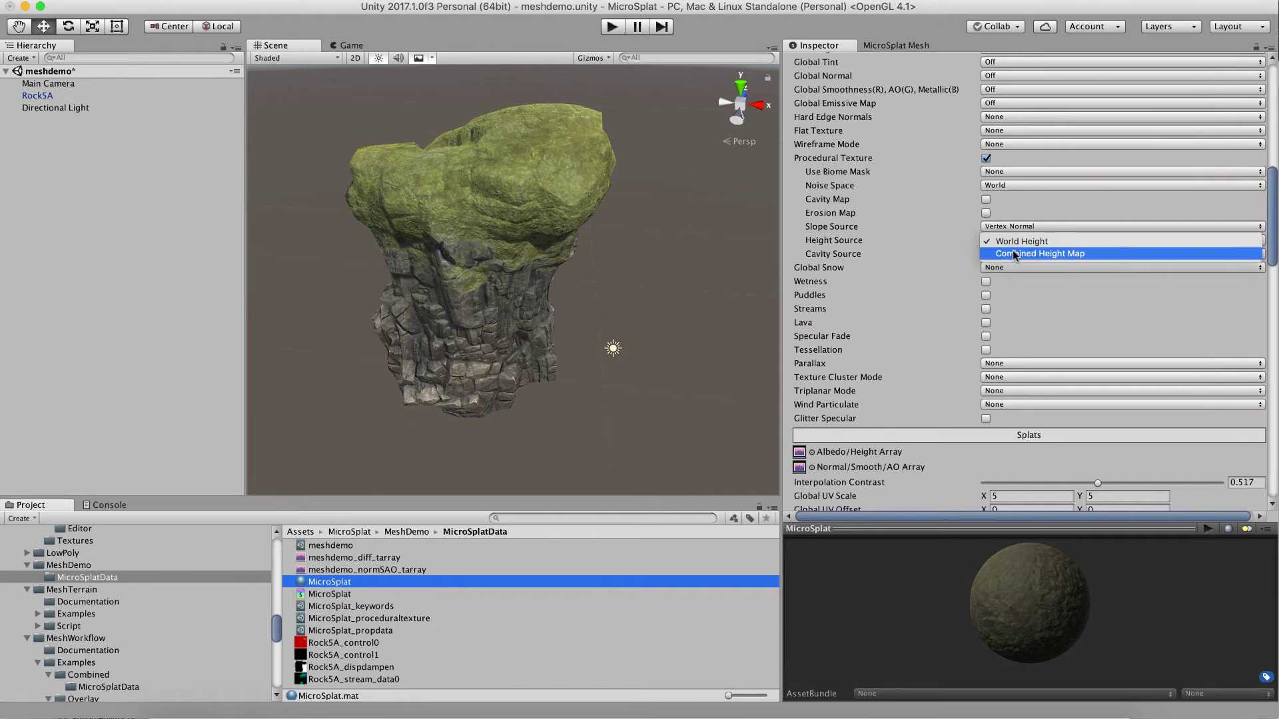
pyautogui.click(1012, 252)
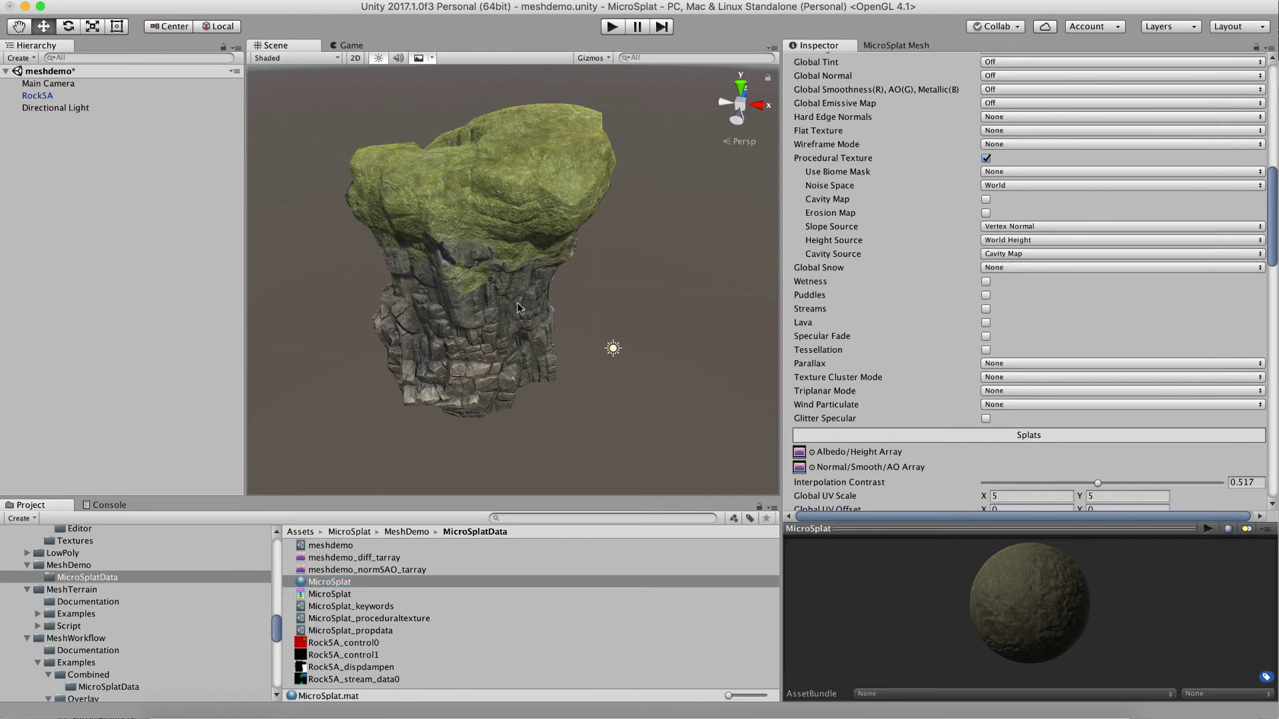
# Reshape grass layer 0's height curve, moving its upper key to about three quarters of the range and its lower key to slightly over half.
pyautogui.scroll(-10, 1070, 387)
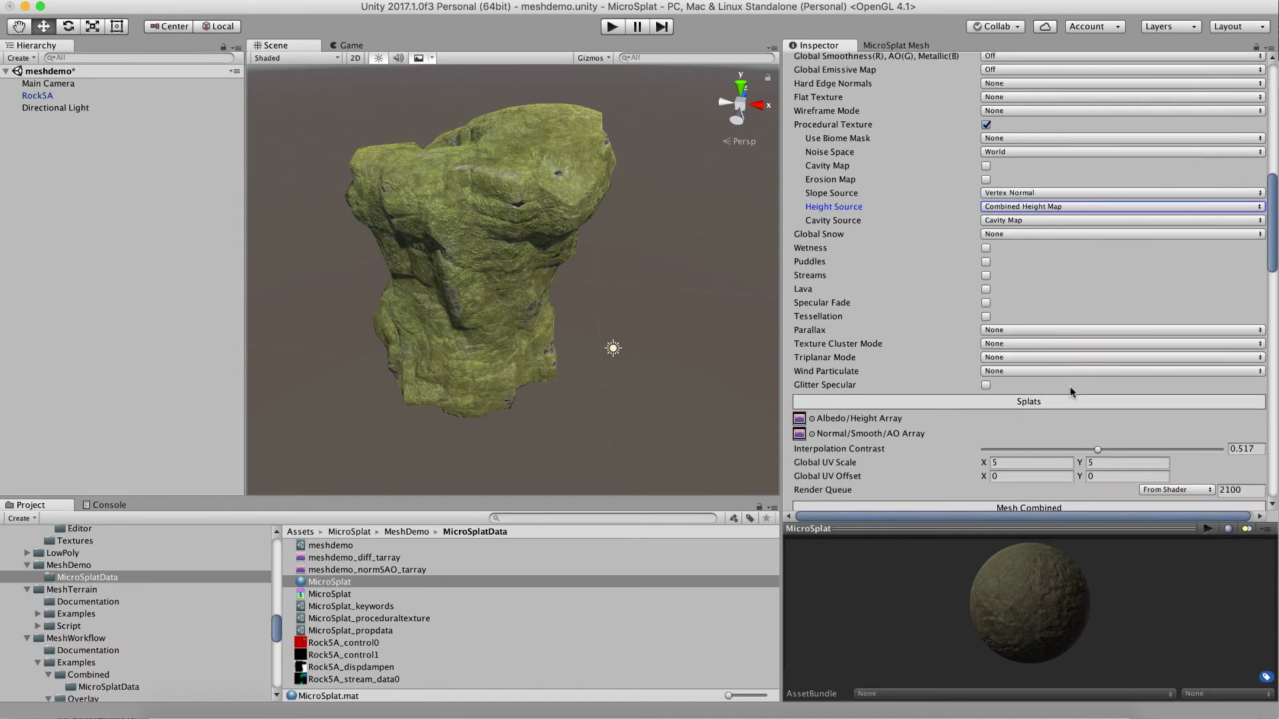
pyautogui.scroll(-5, 1069, 386)
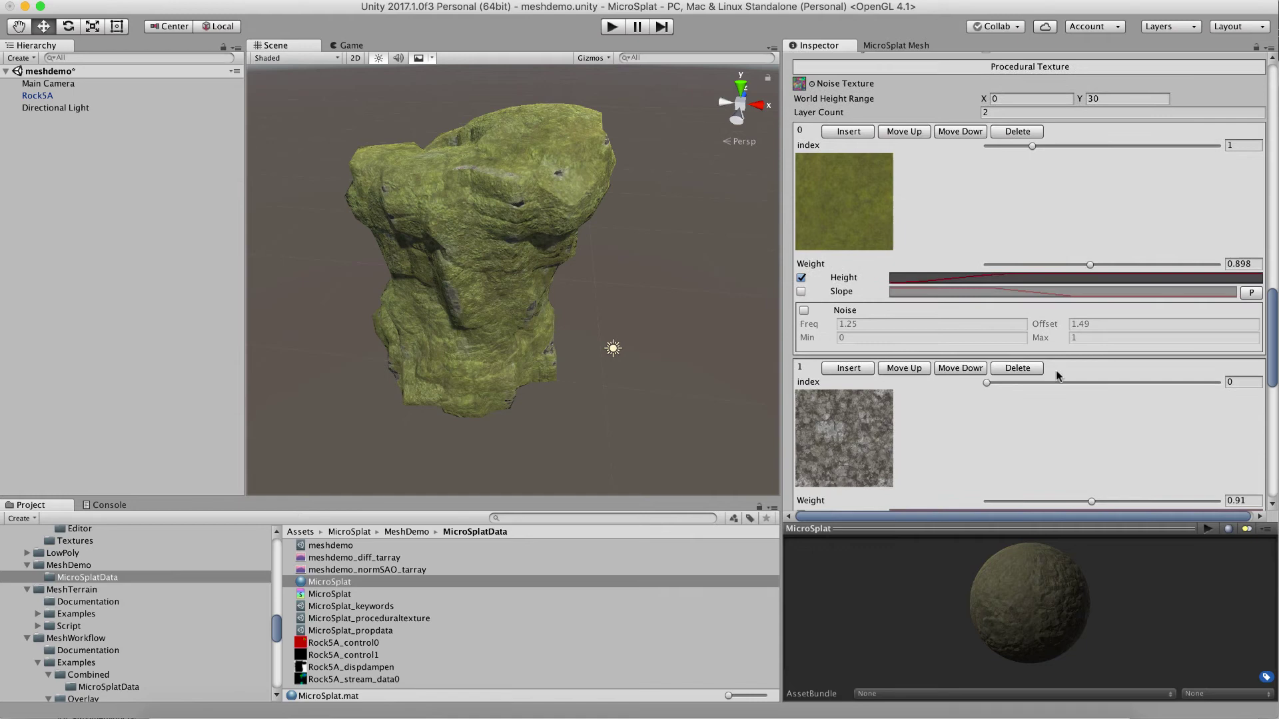
pyautogui.click(965, 277)
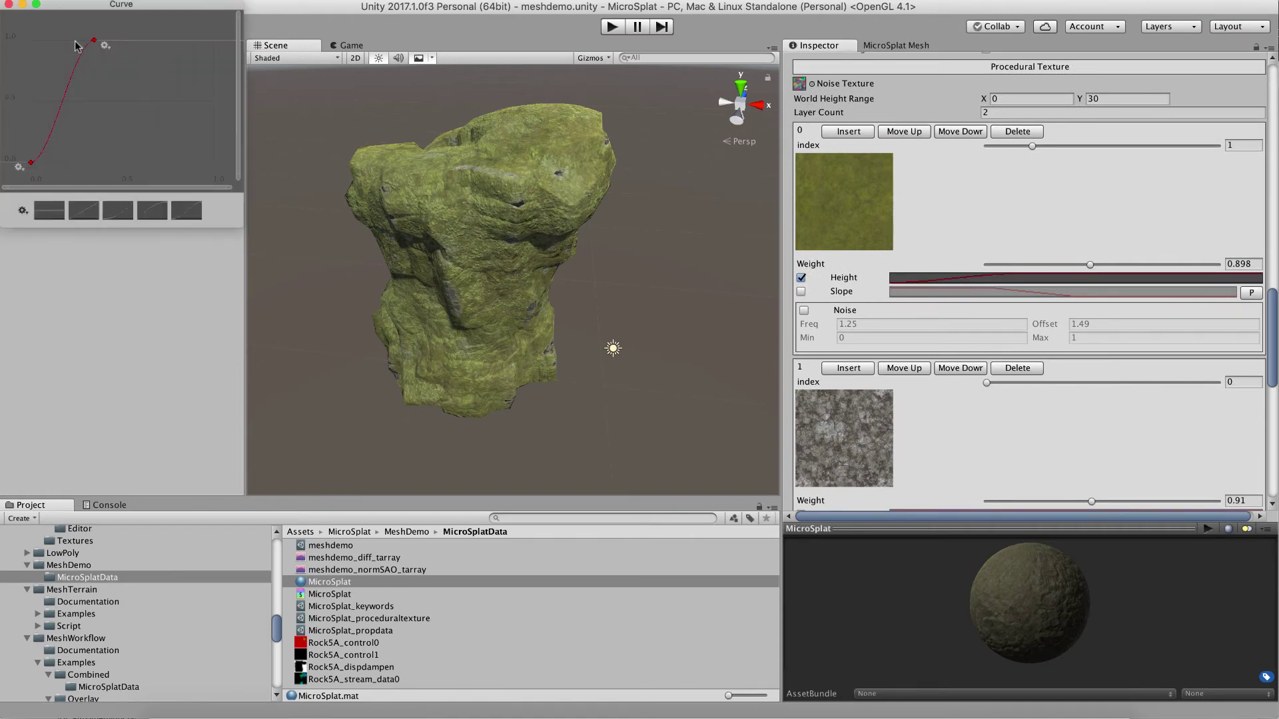
pyautogui.moveTo(94, 40); pyautogui.dragTo(158, 44)
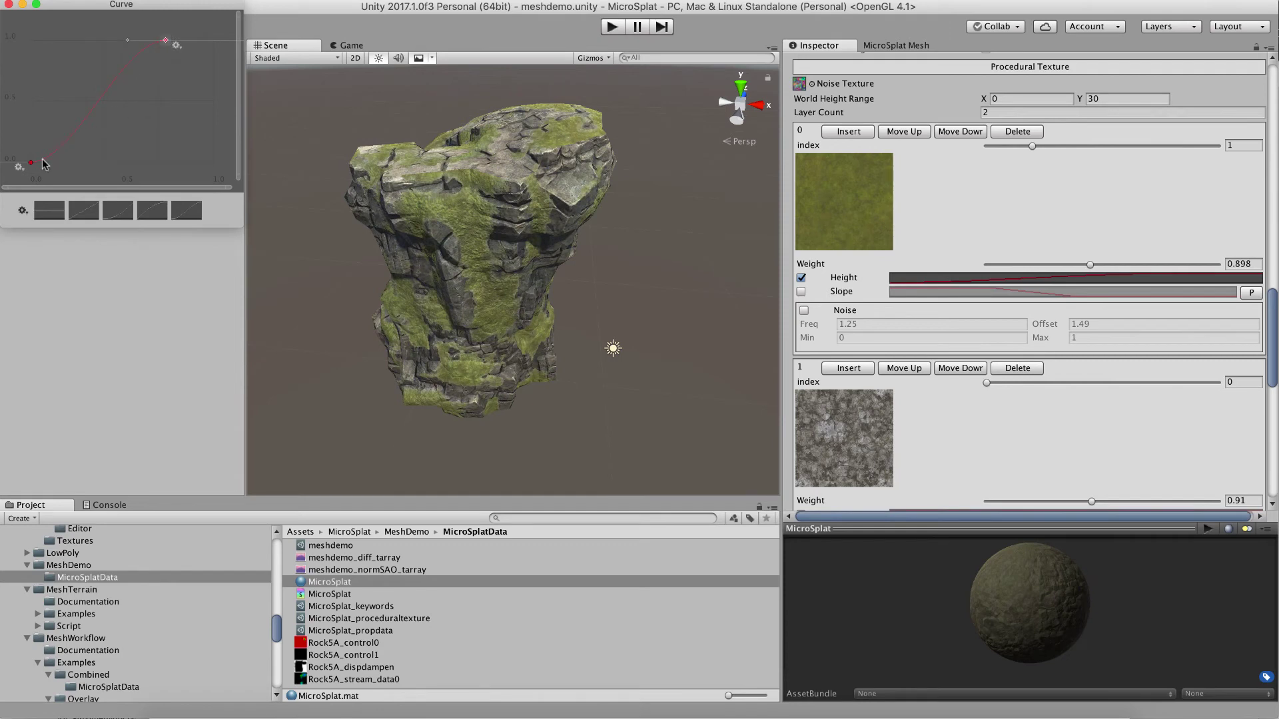
pyautogui.moveTo(31, 165); pyautogui.dragTo(140, 146)
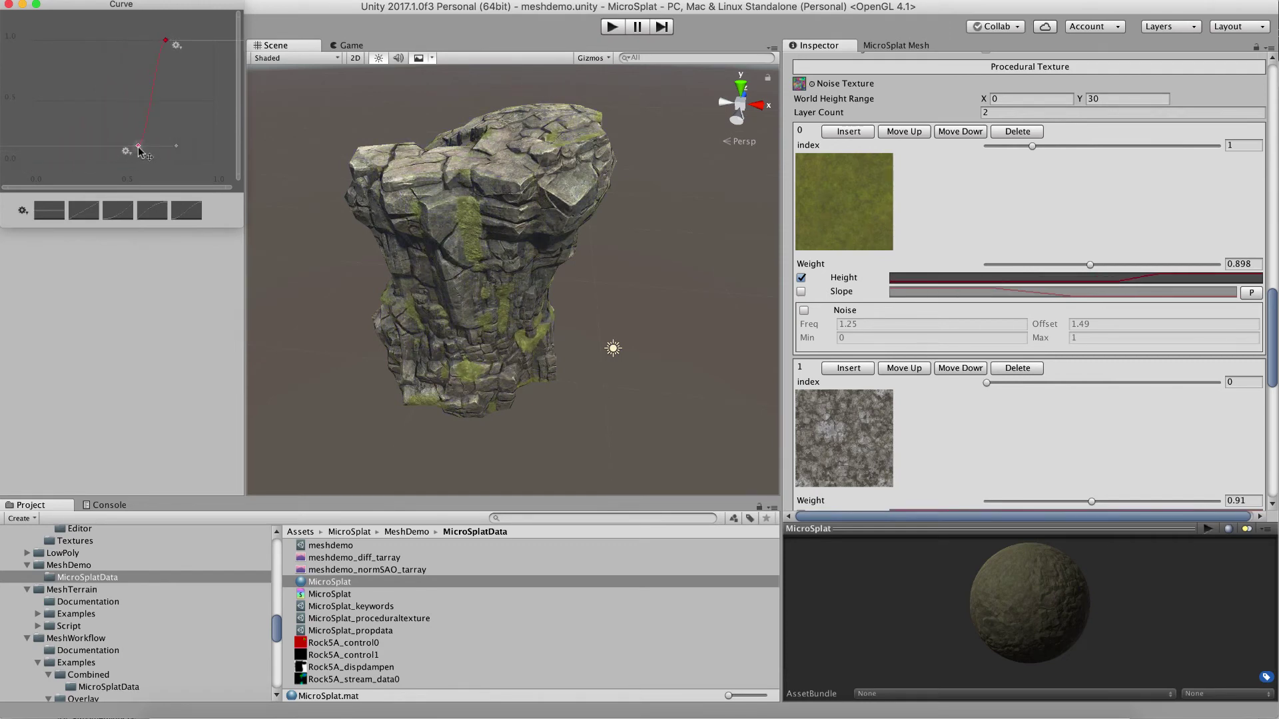
pyautogui.click(574, 314)
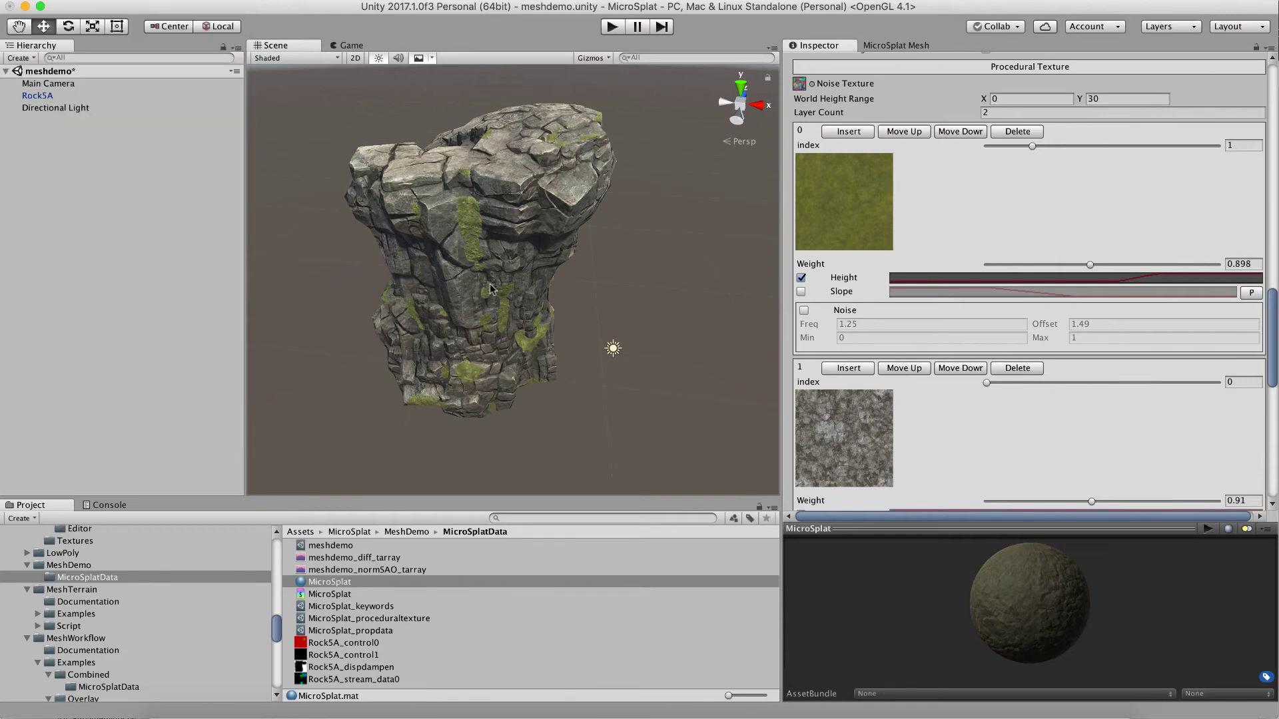
# Examine the grass patches on the rock up close and check the Height Source options of the procedural texture.
pyautogui.keyDown('alt'); pyautogui.moveTo(493, 290); pyautogui.dragTo(668, 285); pyautogui.keyUp('alt')
pyautogui.scroll(10, 472, 227)
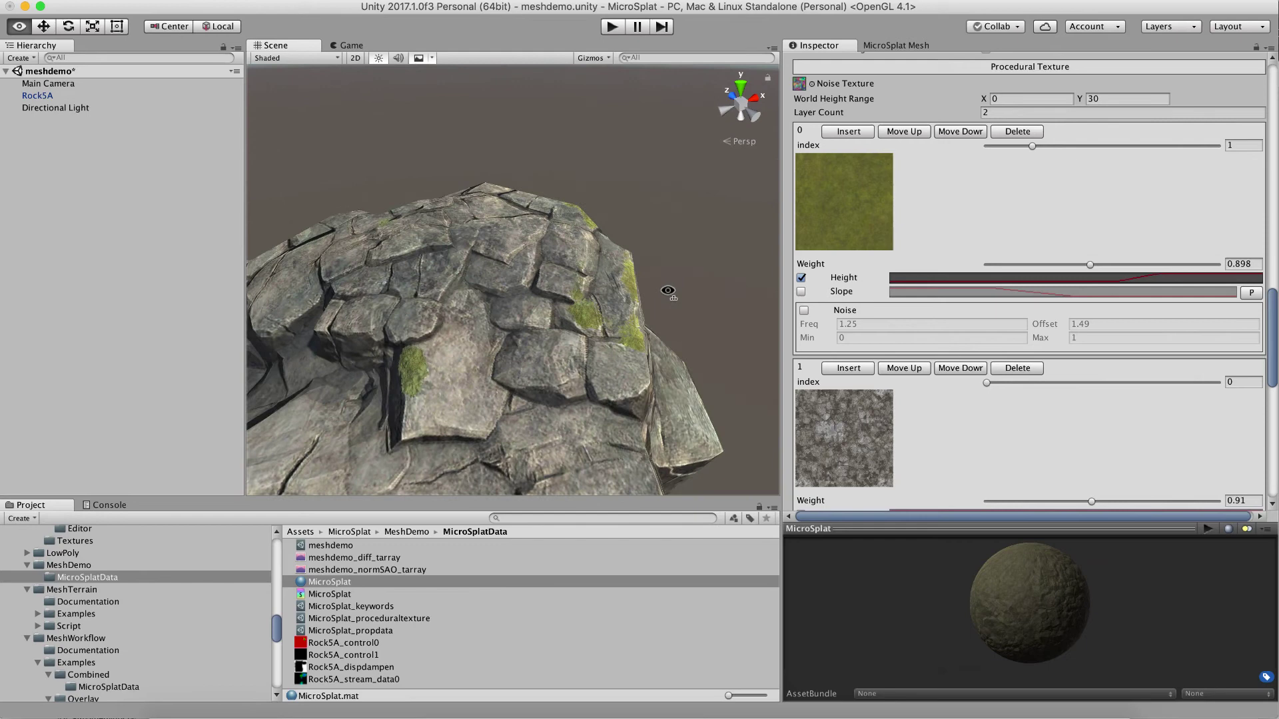
pyautogui.scroll(10, 953, 228)
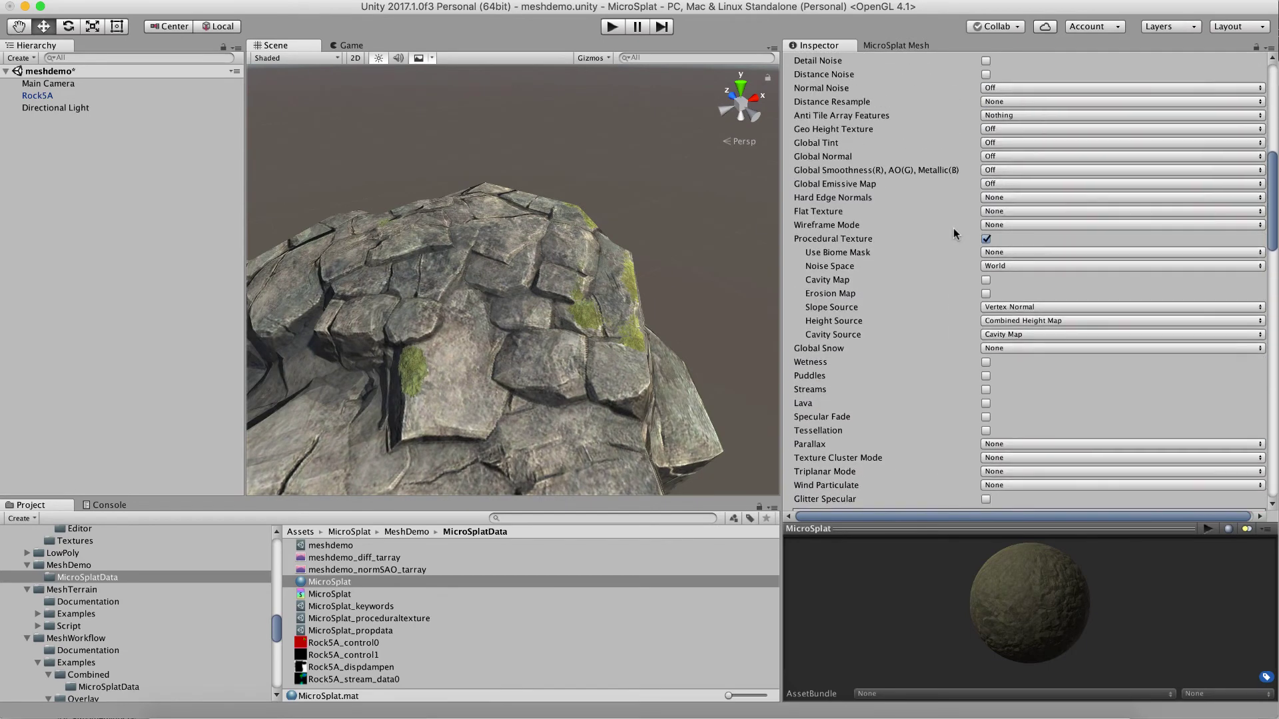
pyautogui.click(1009, 320)
pyautogui.press('Escape')
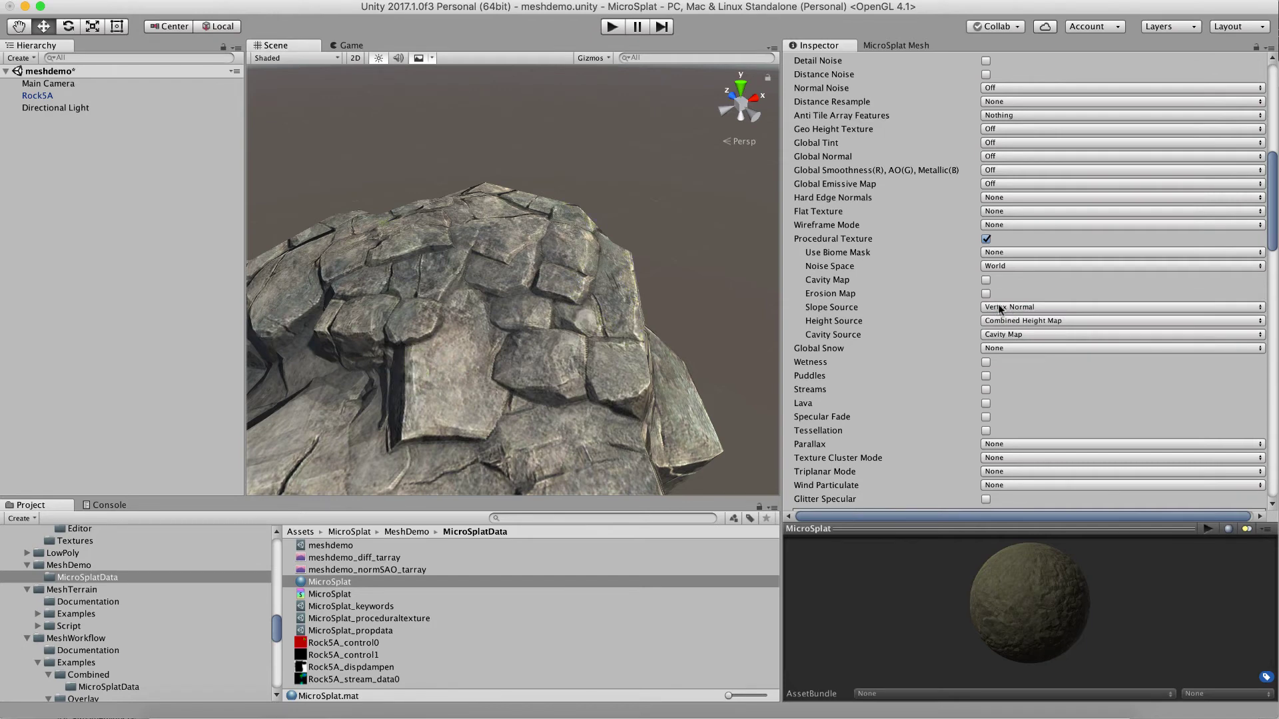
# Set the procedural texture's Height Source to World Height and its Slope Source to Combined Normal.
pyautogui.press('Down')
pyautogui.click(1000, 308)
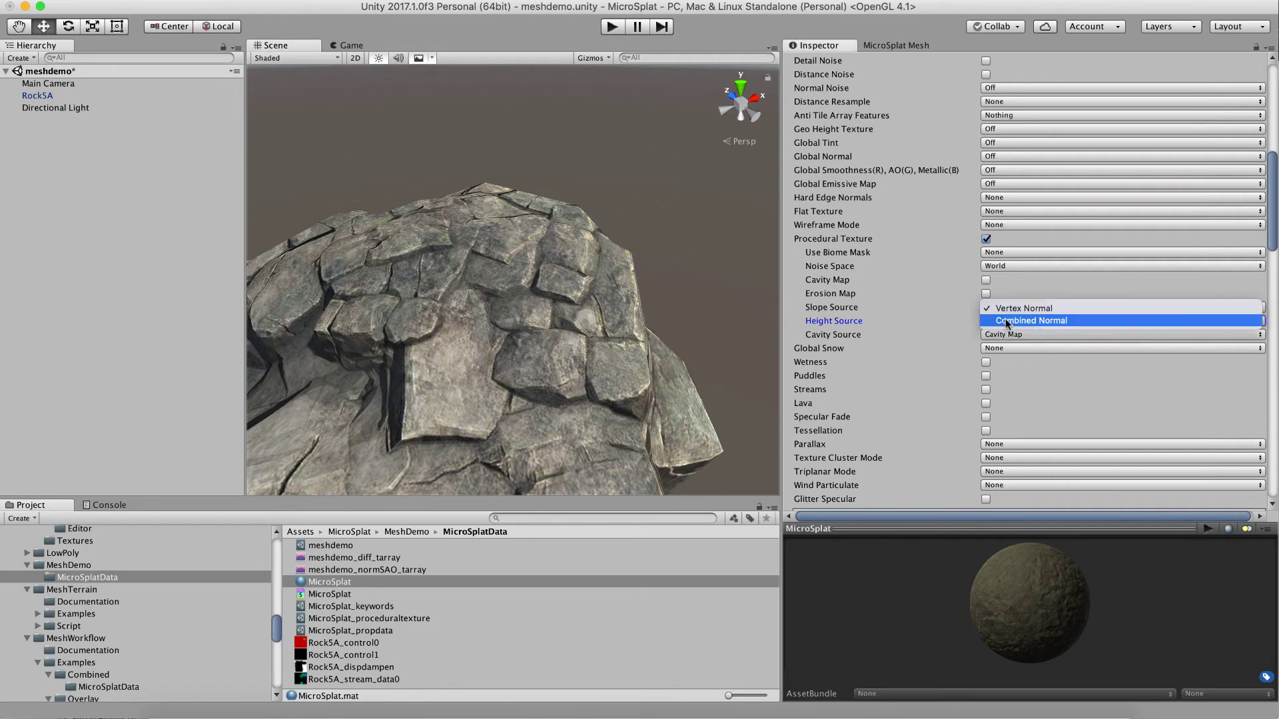
pyautogui.press('Escape')
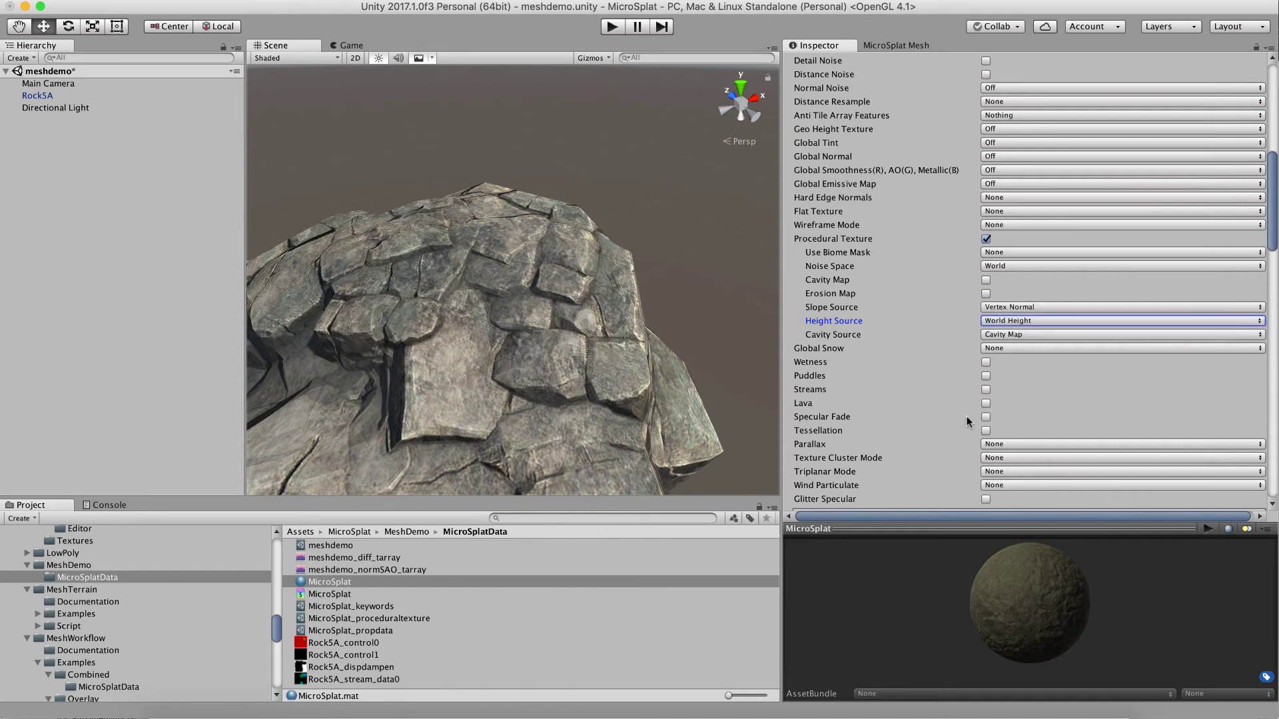
pyautogui.press('Up')
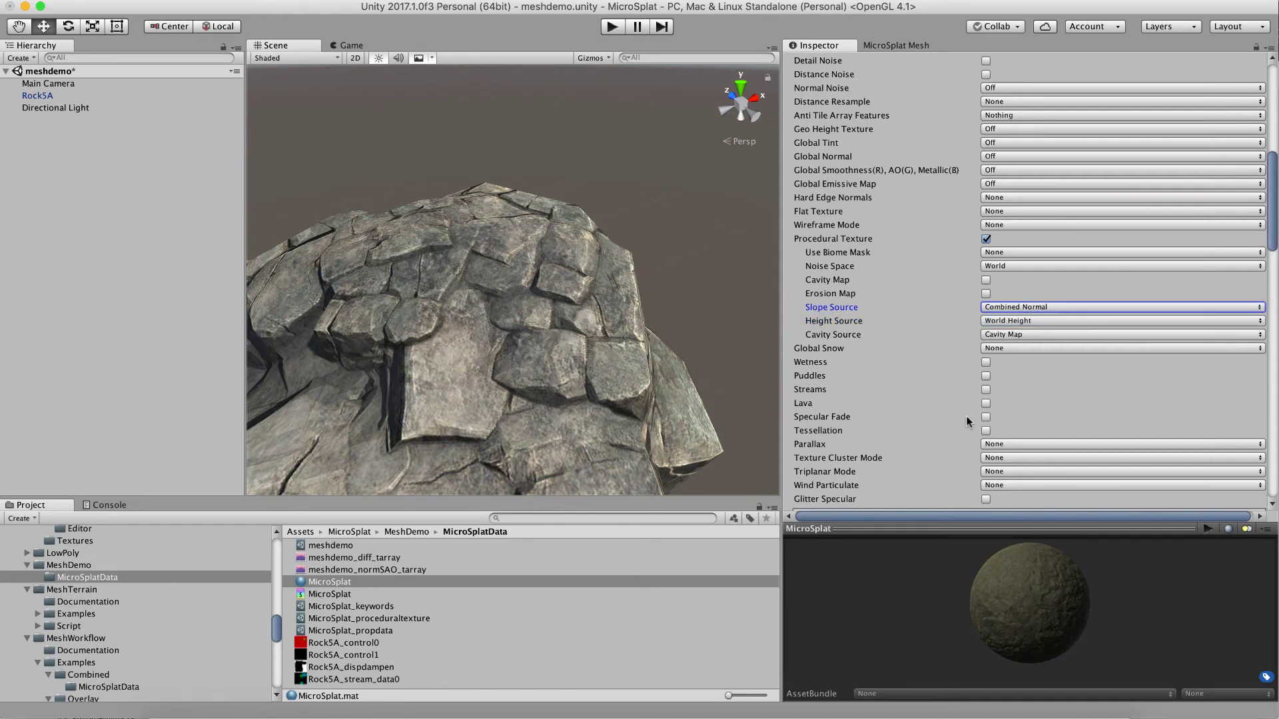
# Disable the height filter on grass layer 0 and enable its slope filter instead.
pyautogui.scroll(-10, 966, 416)
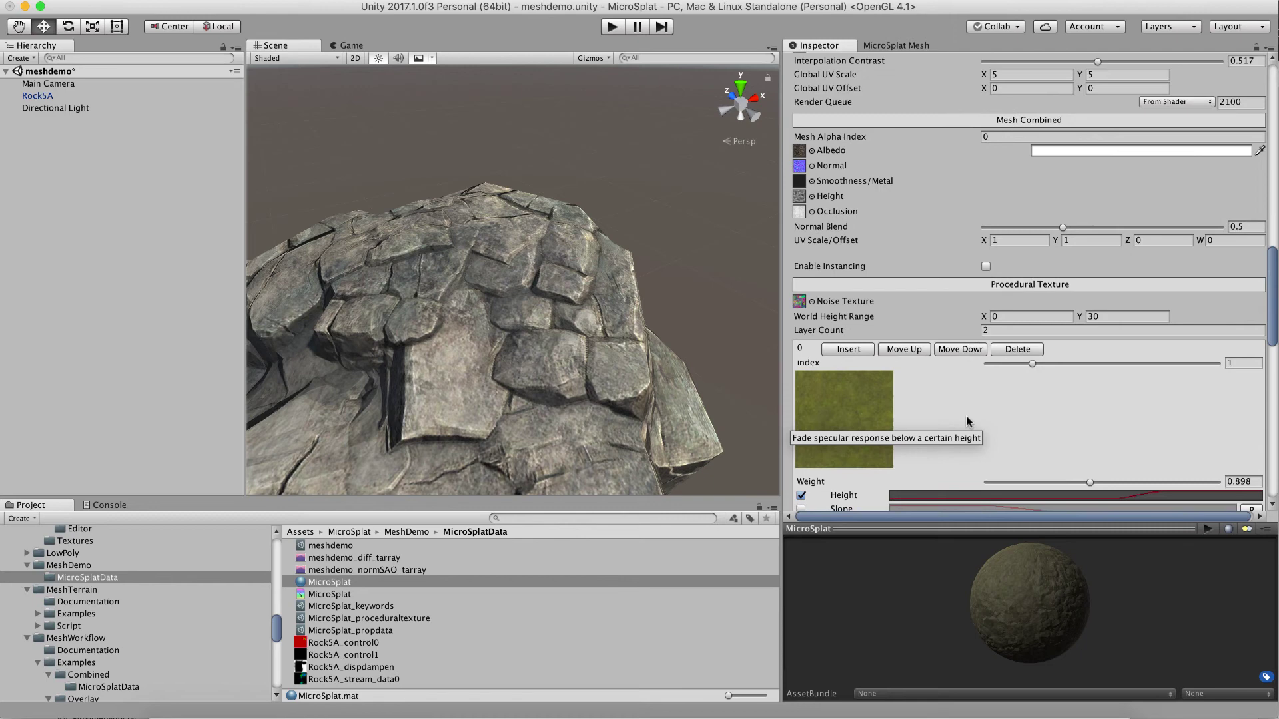
pyautogui.scroll(-6, 966, 415)
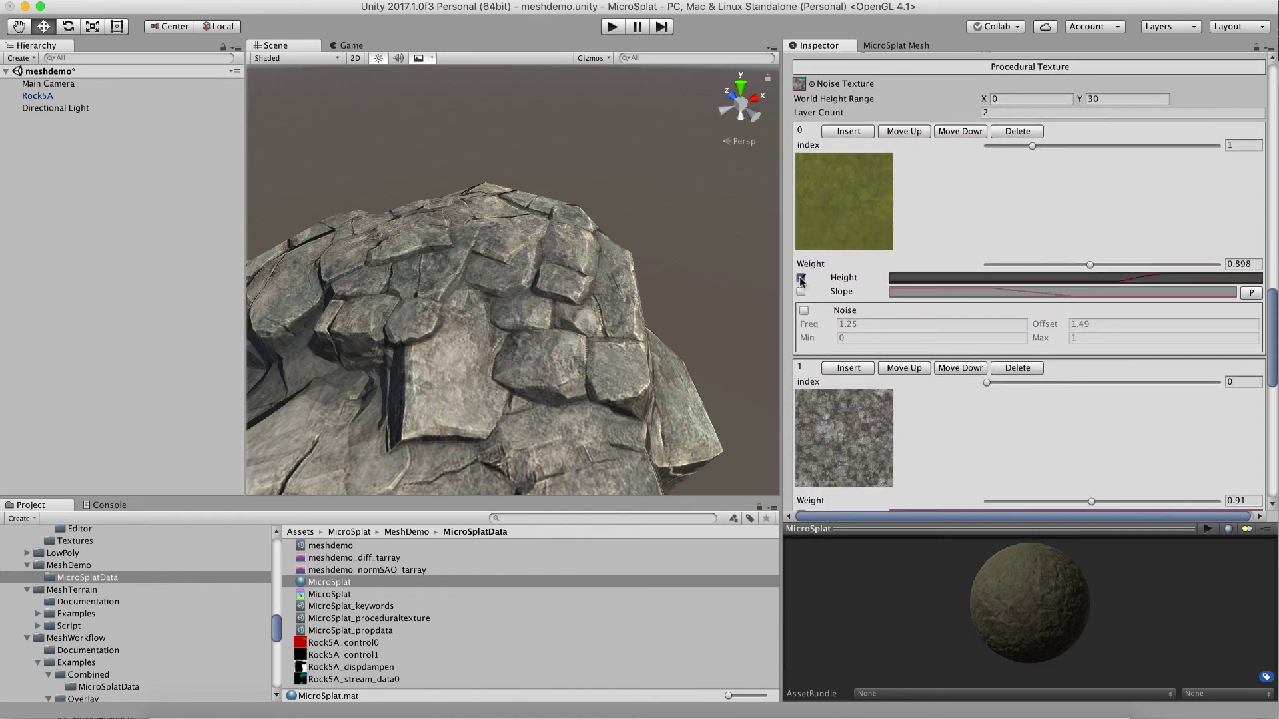
pyautogui.click(800, 277)
pyautogui.click(800, 292)
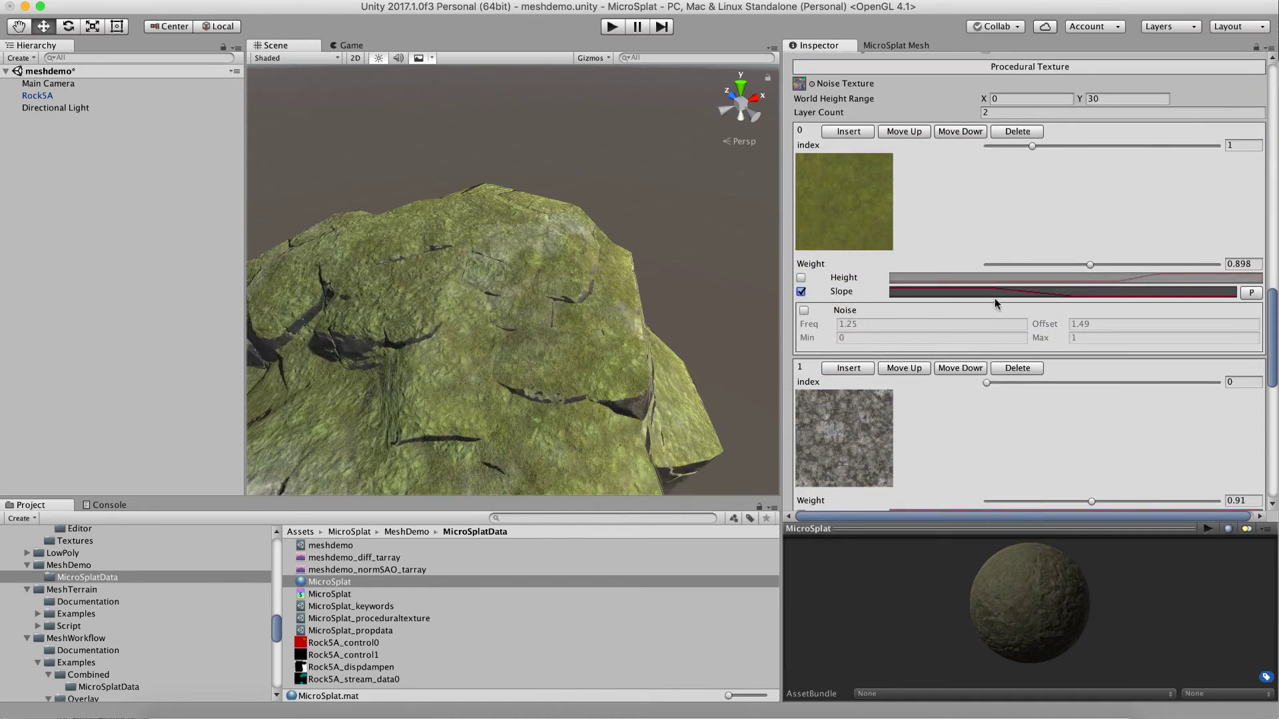
# Reshape grass layer 0's slope curve, placing the upper key near 0 and the lower key at about 0.15, and inspect the rock.
pyautogui.click(1017, 294)
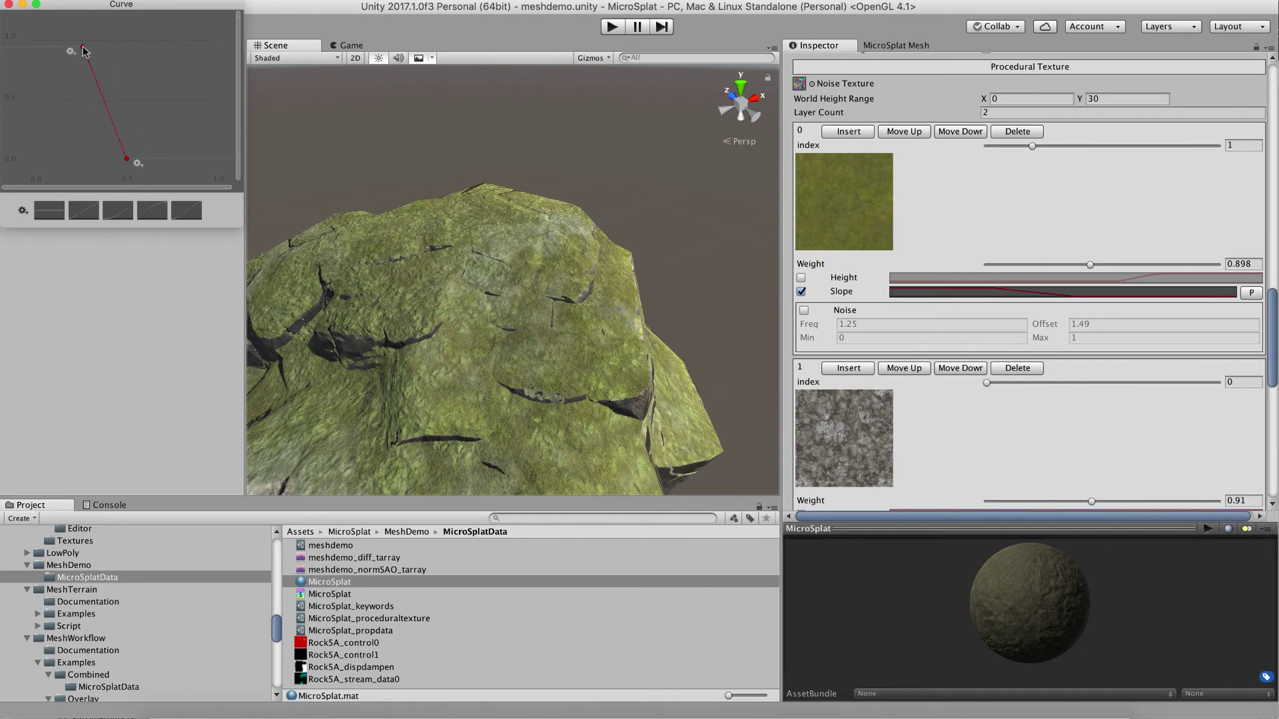
pyautogui.moveTo(83, 46)
pyautogui.mouseDown()
pyautogui.moveTo(100, 48)
pyautogui.moveTo(50, 48)
pyautogui.mouseUp()
pyautogui.moveTo(126, 161); pyautogui.dragTo(46, 156)
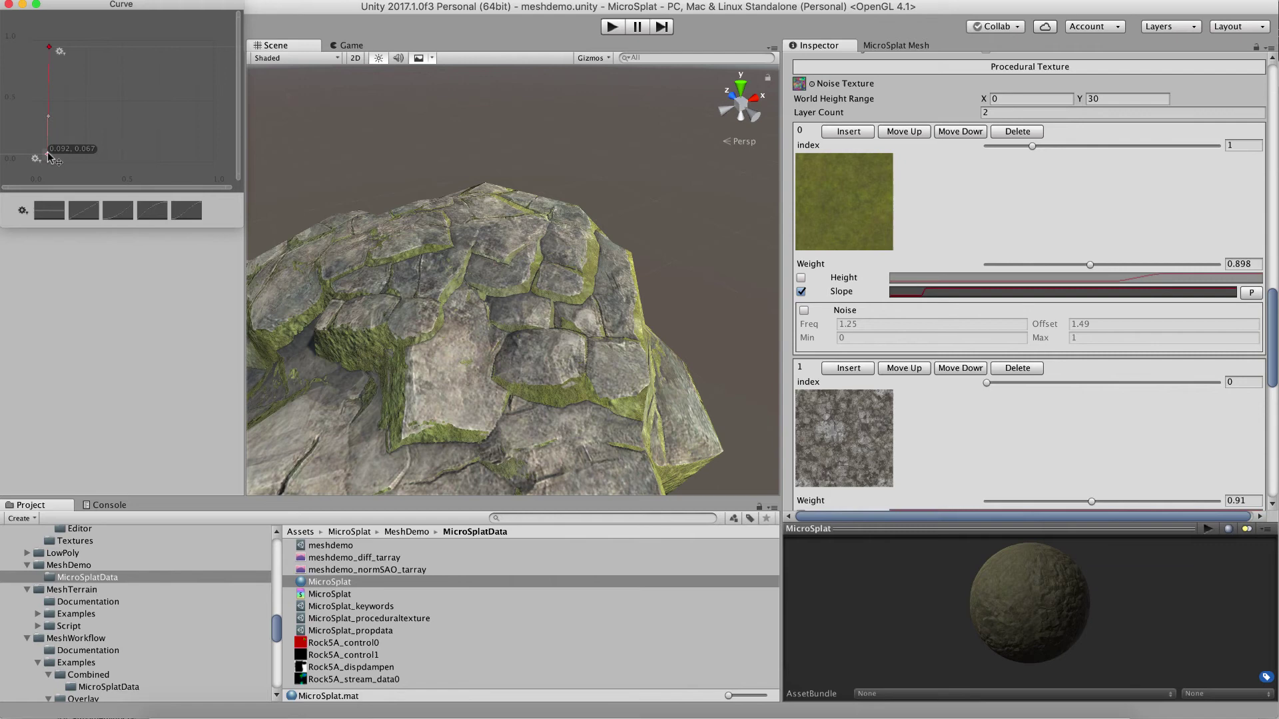
pyautogui.moveTo(47, 152); pyautogui.dragTo(63, 154)
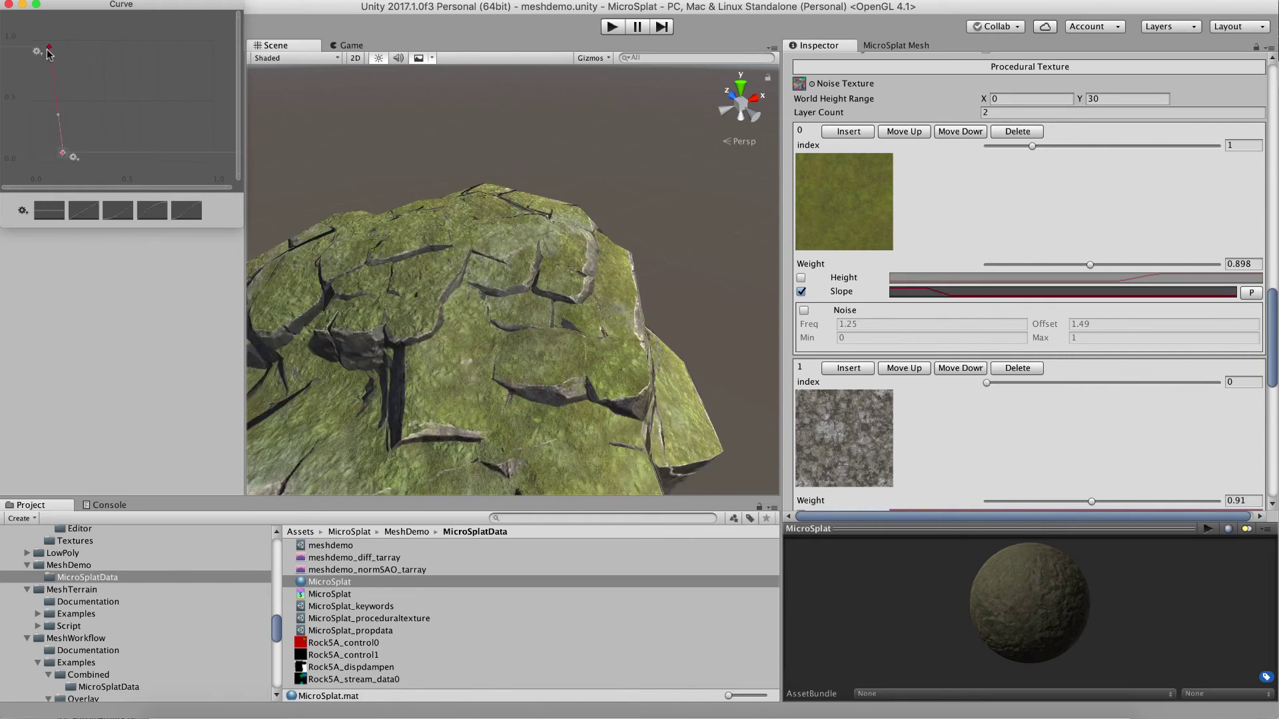
pyautogui.moveTo(49, 47)
pyautogui.mouseDown()
pyautogui.moveTo(62, 48)
pyautogui.moveTo(34, 48)
pyautogui.mouseUp()
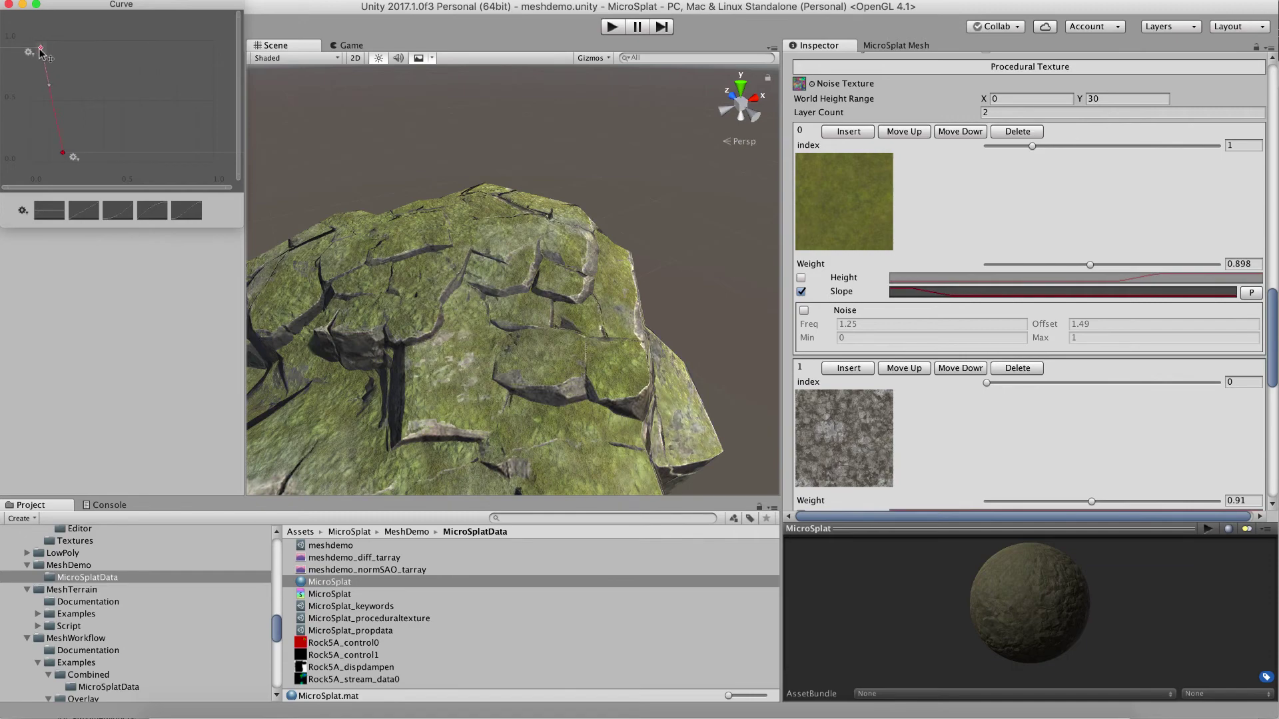
pyautogui.click(558, 351)
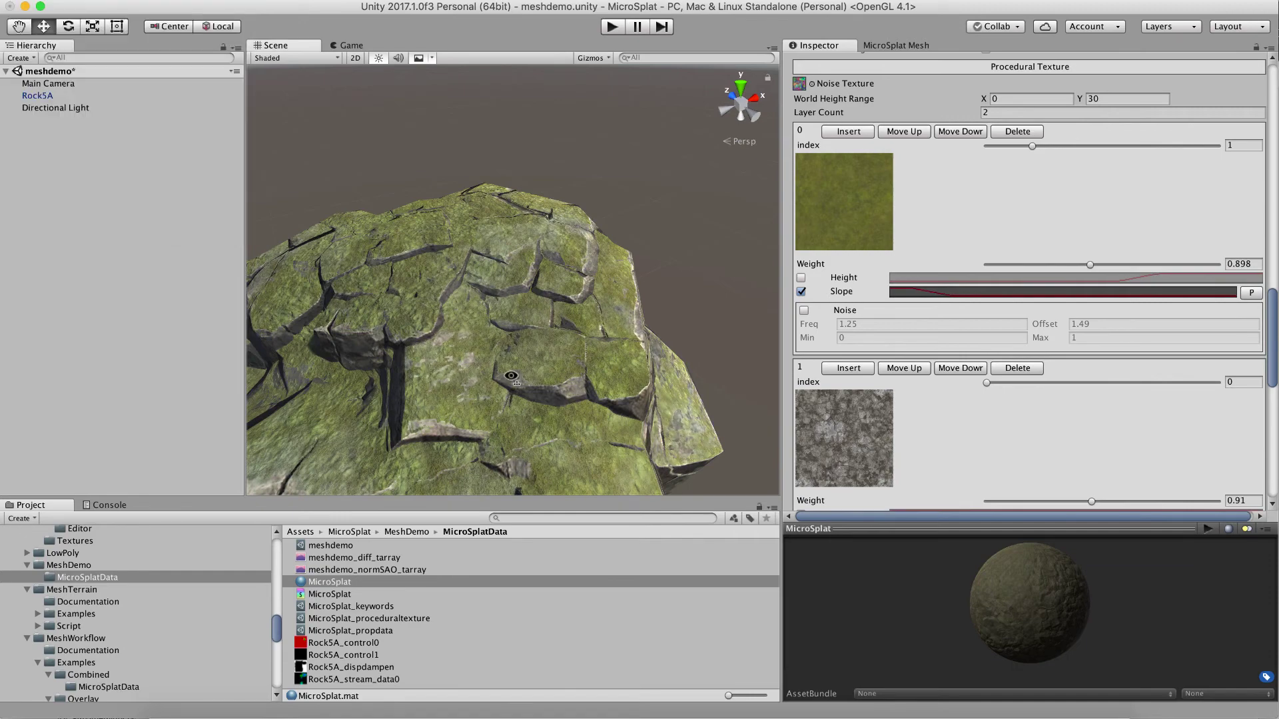
pyautogui.keyDown('alt'); pyautogui.moveTo(513, 378); pyautogui.dragTo(563, 336); pyautogui.keyUp('alt')
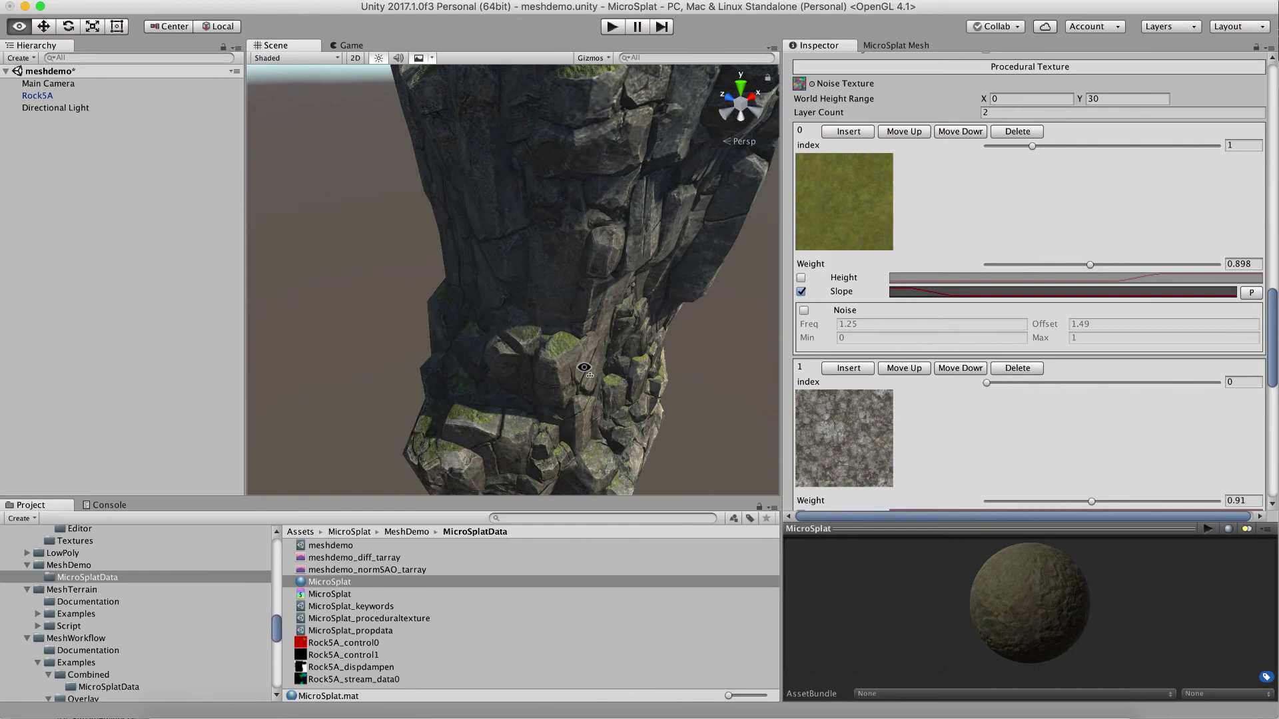
pyautogui.moveTo(584, 367); pyautogui.dragTo(282, 325, button='right')
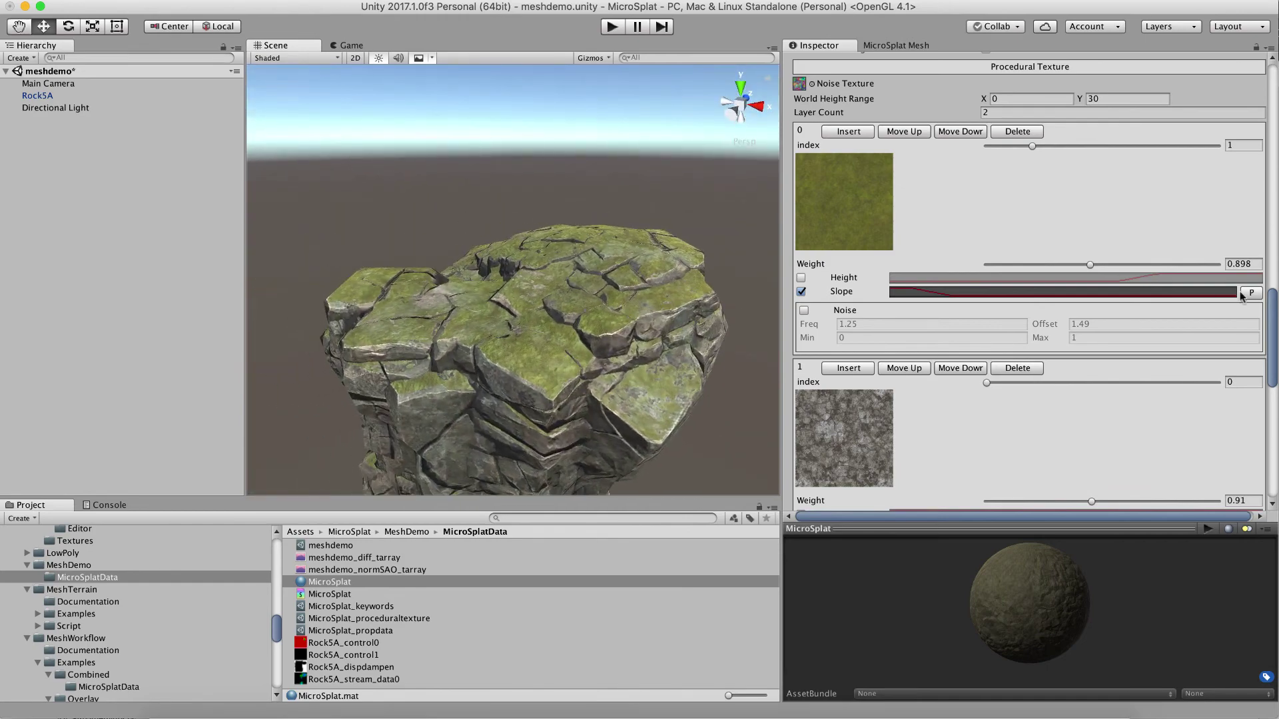
# Change the procedural texture's Cavity Source to Combined AO Channel.
pyautogui.scroll(5, 1072, 229)
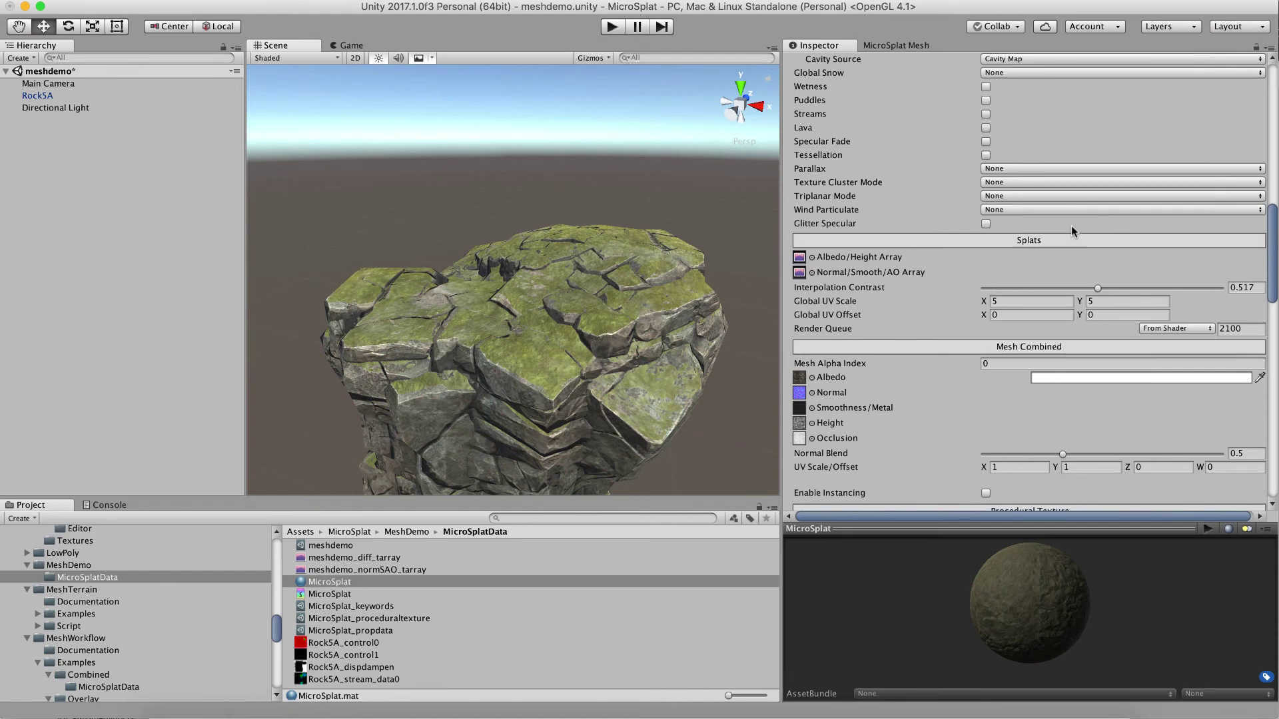
pyautogui.scroll(2, 1033, 132)
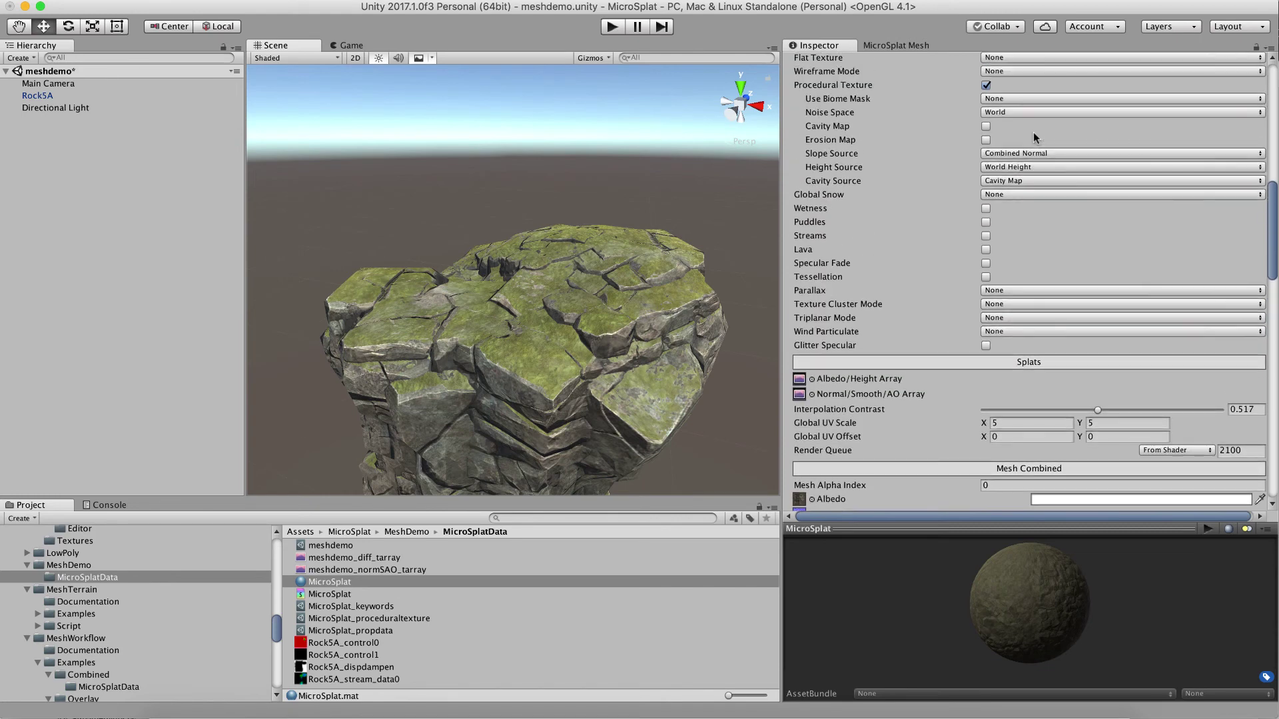
pyautogui.click(1010, 182)
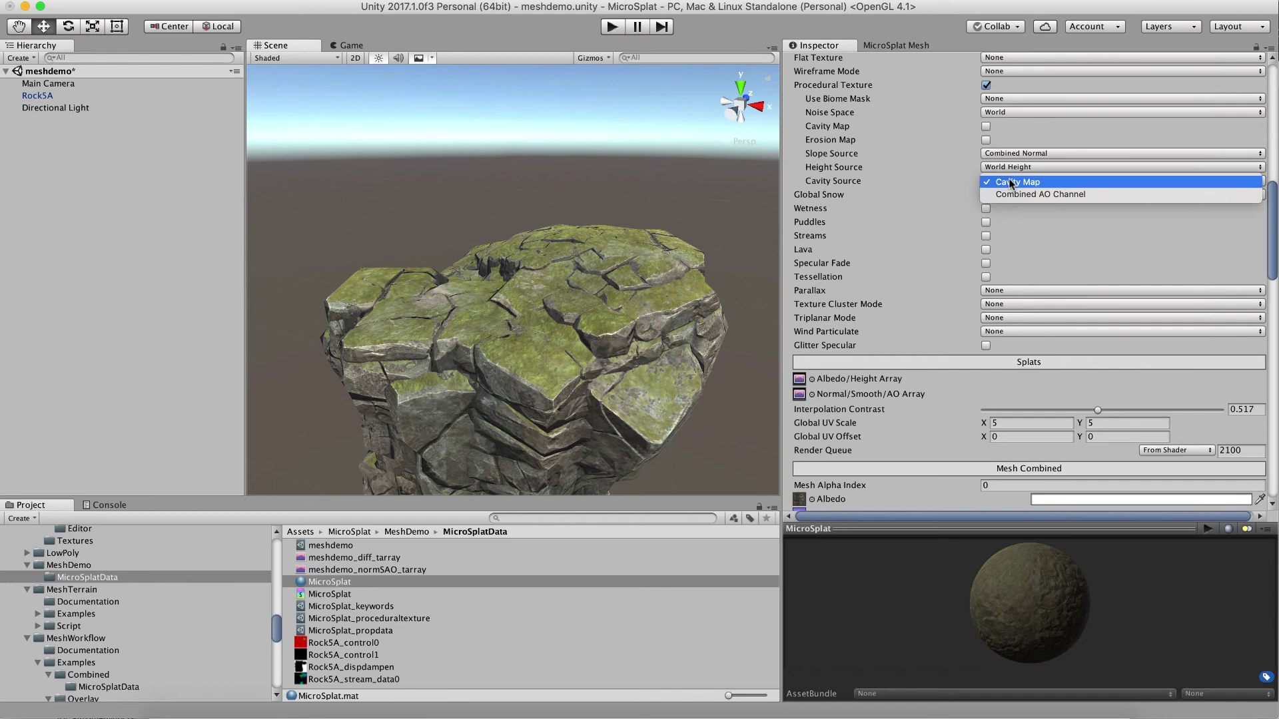
pyautogui.click(1020, 195)
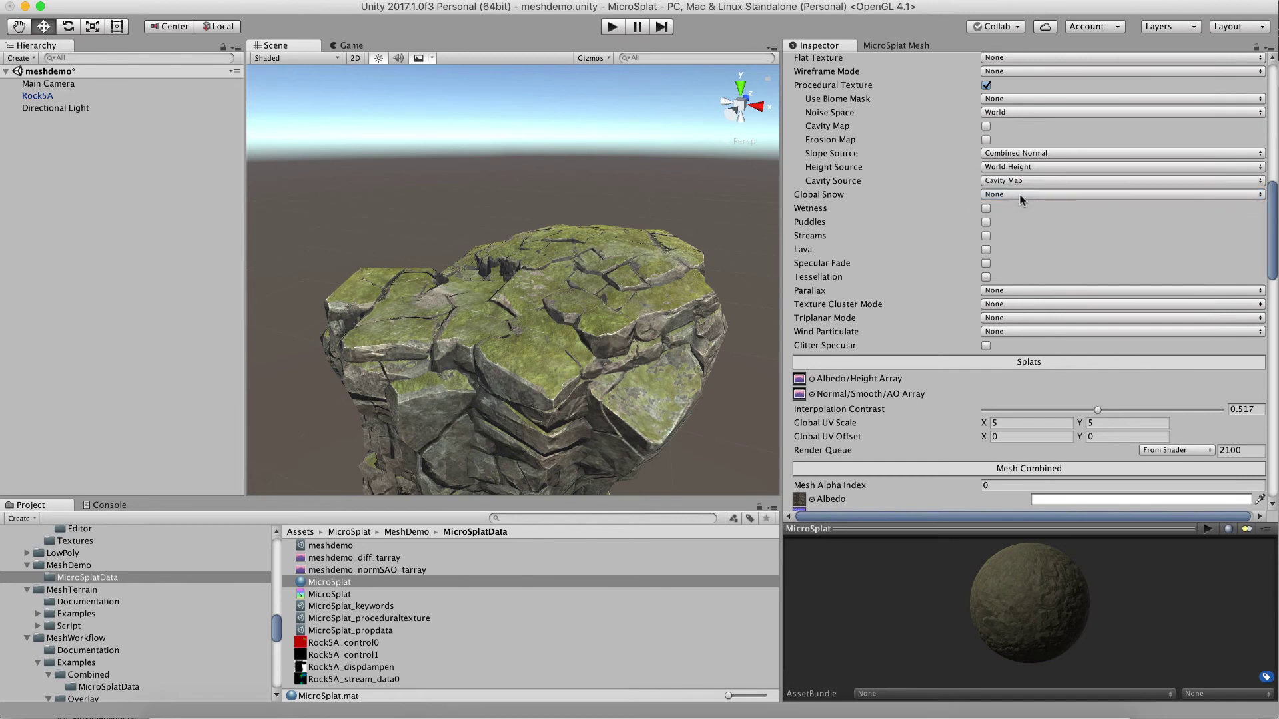
pyautogui.click(1009, 155)
pyautogui.click(1006, 137)
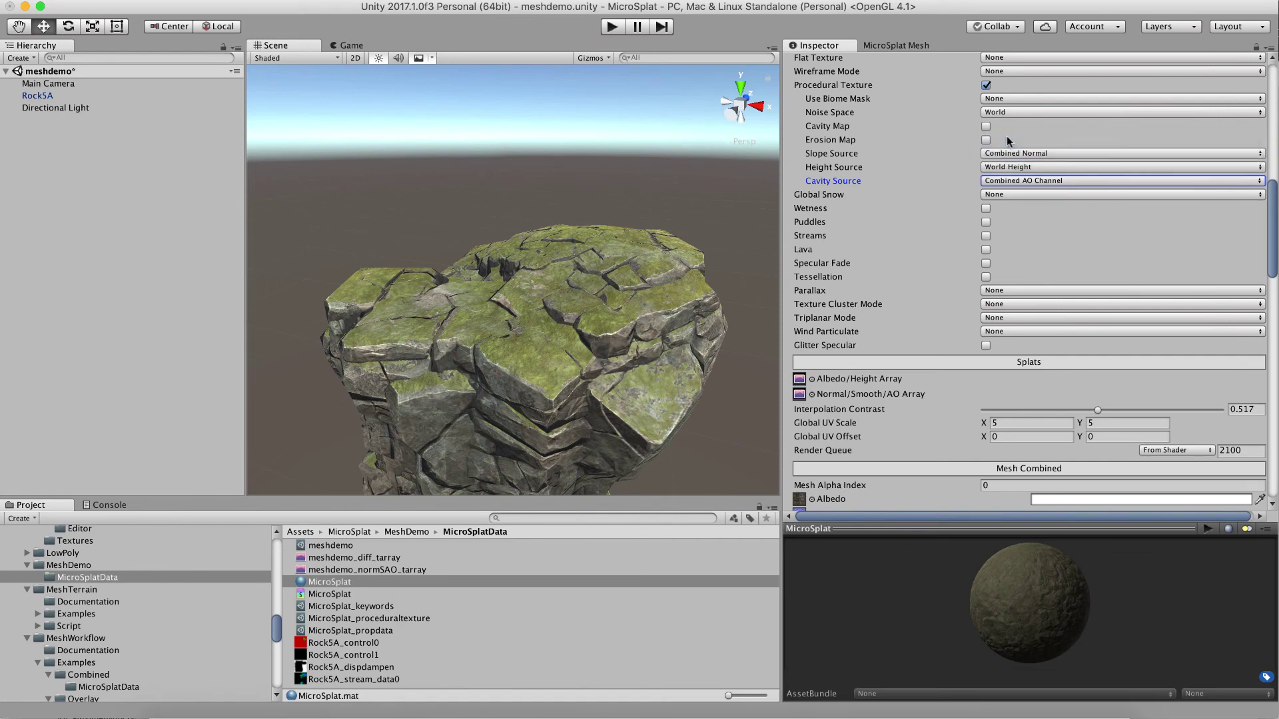
# Disable the slope filter on grass layer 0 and enable its cavity filter instead.
pyautogui.scroll(-10, 932, 370)
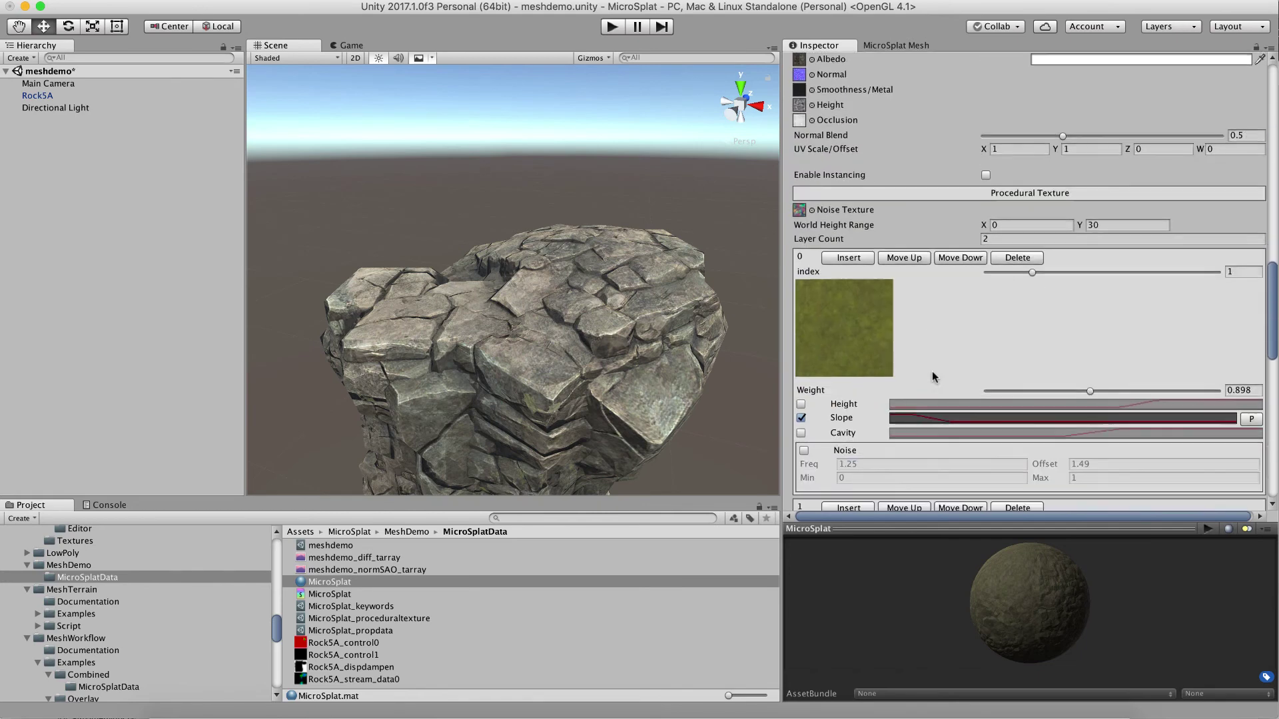
pyautogui.scroll(-1, 933, 376)
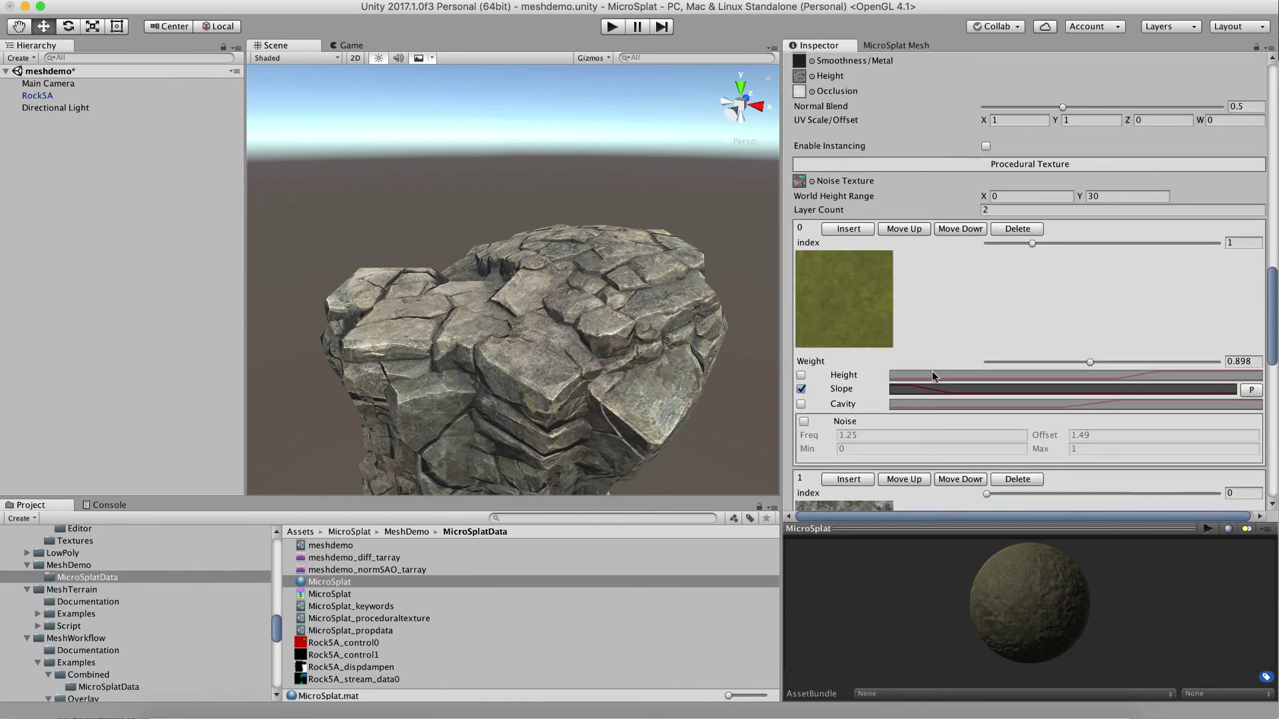
pyautogui.click(801, 389)
pyautogui.click(800, 405)
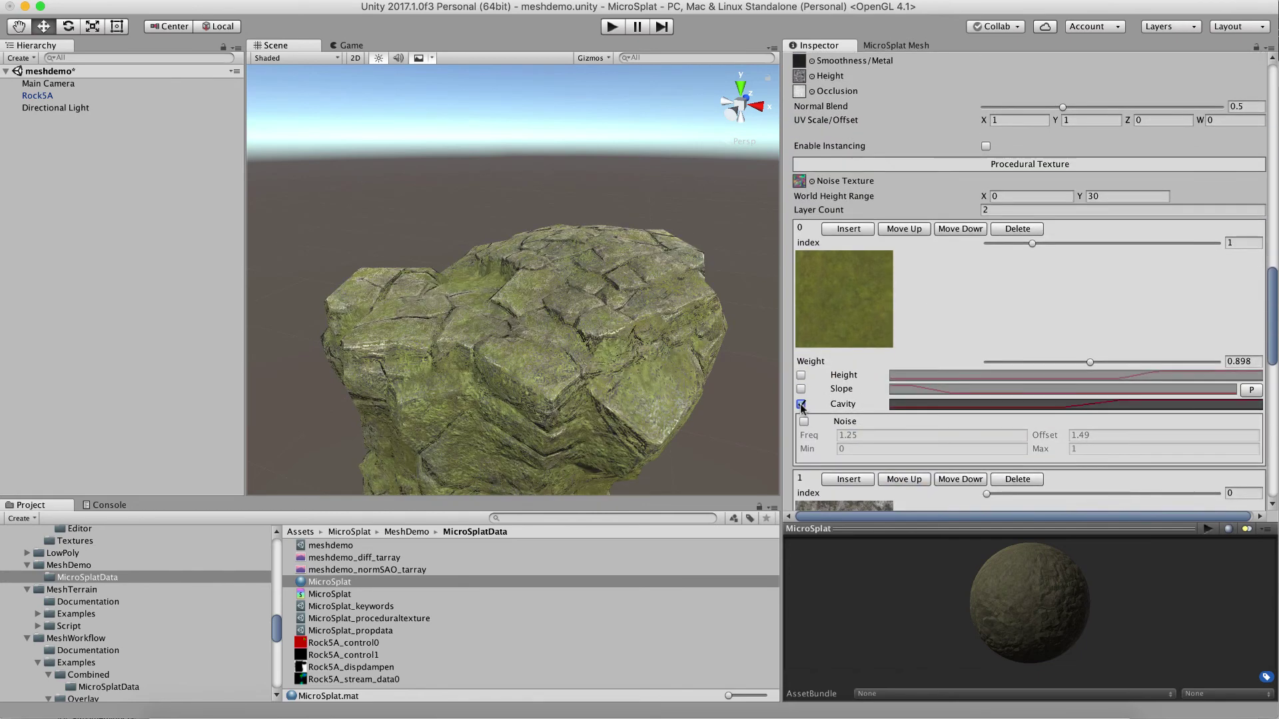
# Reshape grass layer 0's cavity curve, placing the upper key at about 0.85 and the lower key at about 0.45, and inspect the crevices.
pyautogui.click(973, 405)
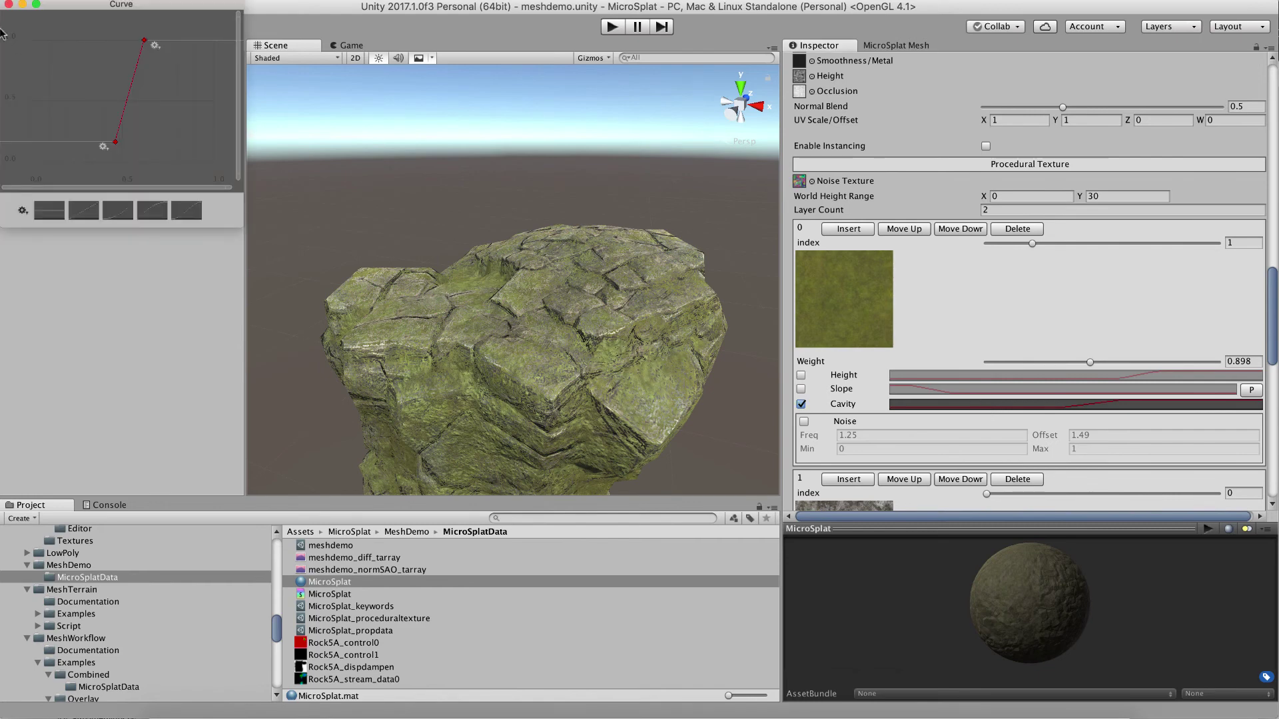
pyautogui.click(113, 143)
pyautogui.moveTo(111, 147); pyautogui.dragTo(51, 168)
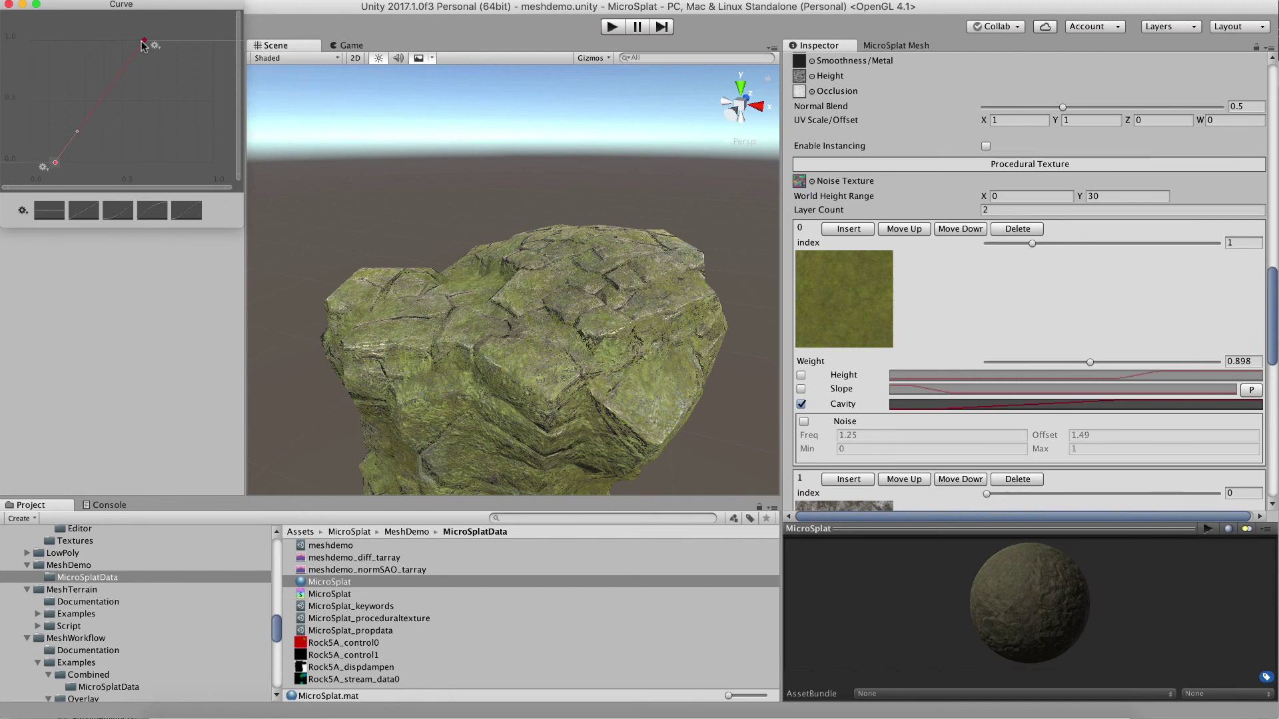
pyautogui.moveTo(143, 45); pyautogui.dragTo(194, 39)
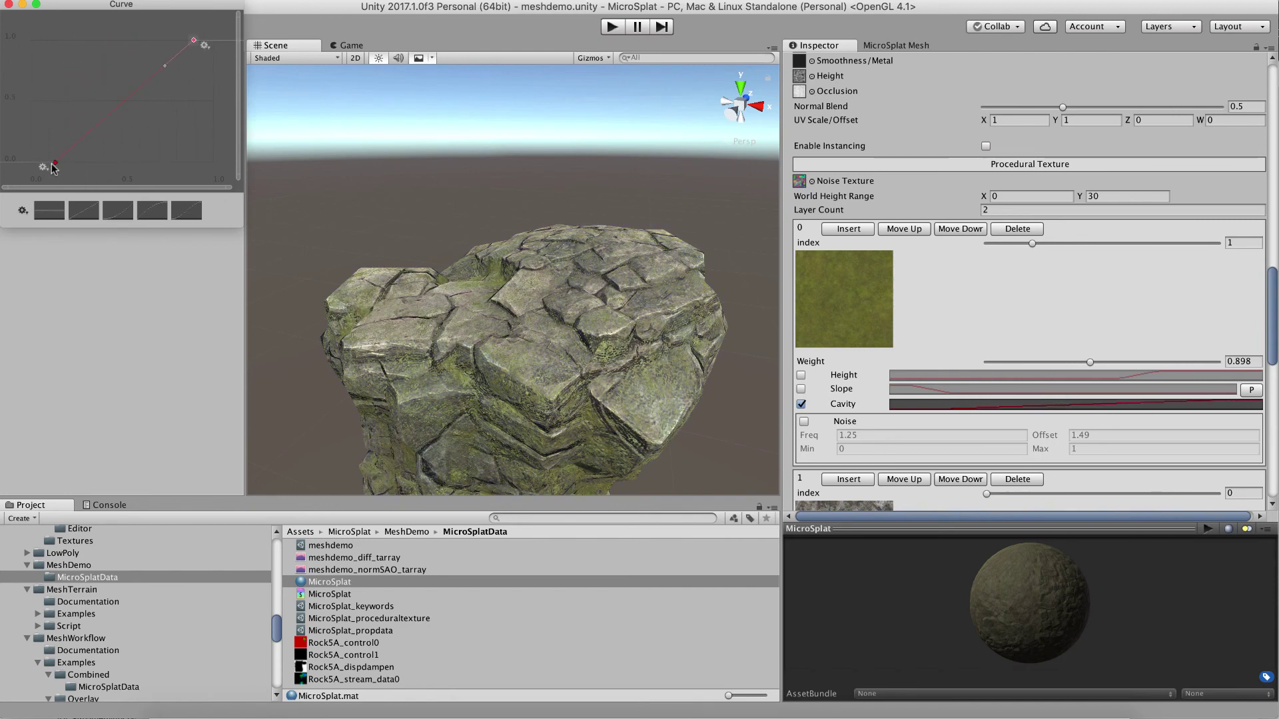
pyautogui.moveTo(51, 166); pyautogui.dragTo(117, 160)
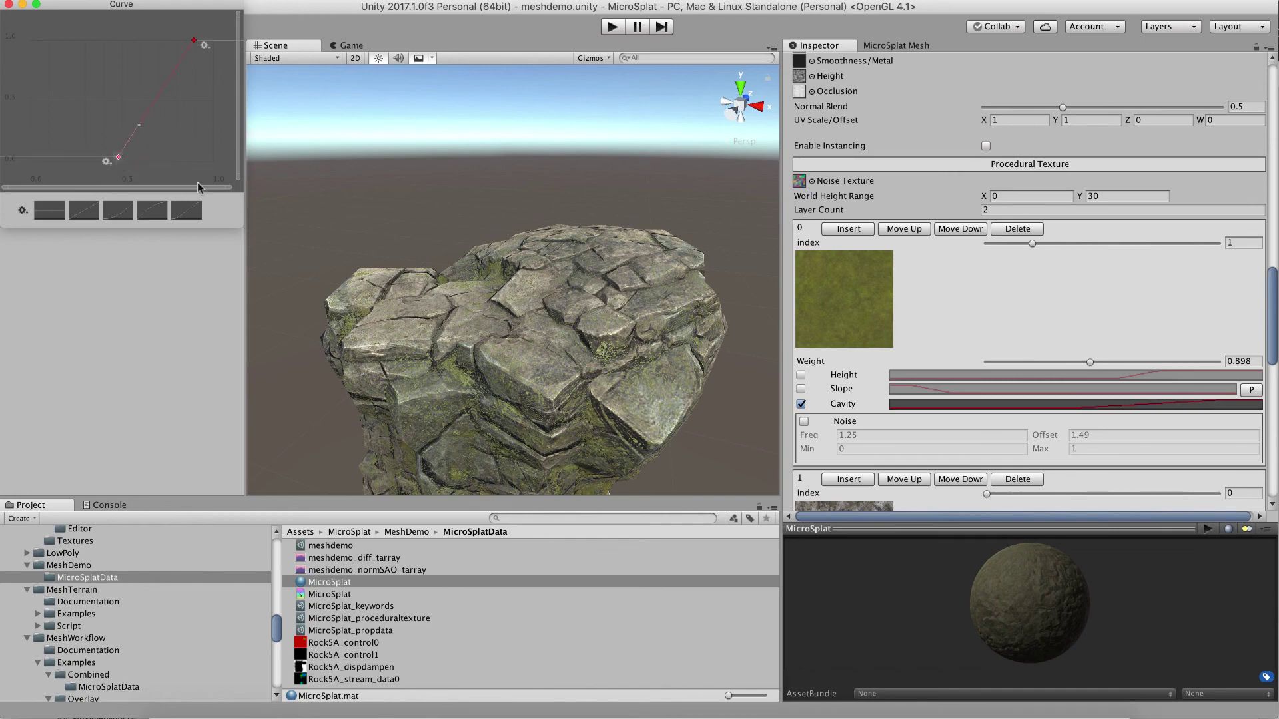
pyautogui.click(466, 293)
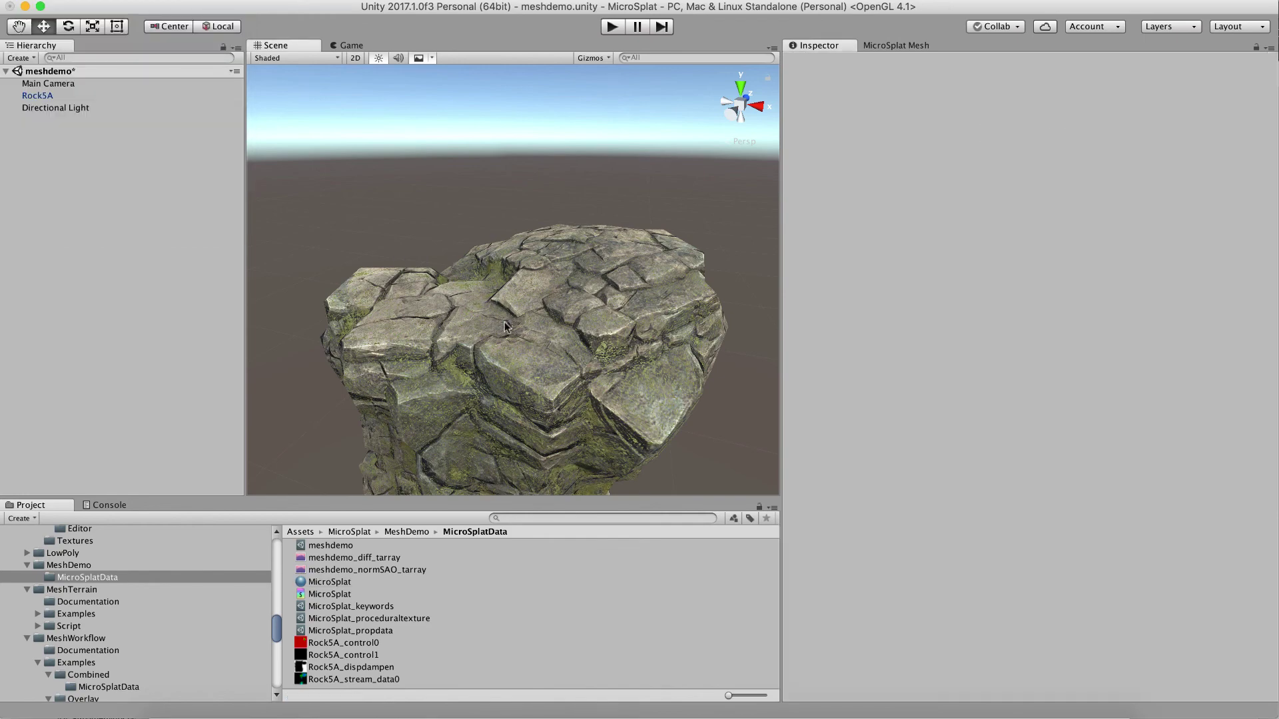
pyautogui.keyDown('alt'); pyautogui.moveTo(506, 326); pyautogui.dragTo(597, 359); pyautogui.keyUp('alt')
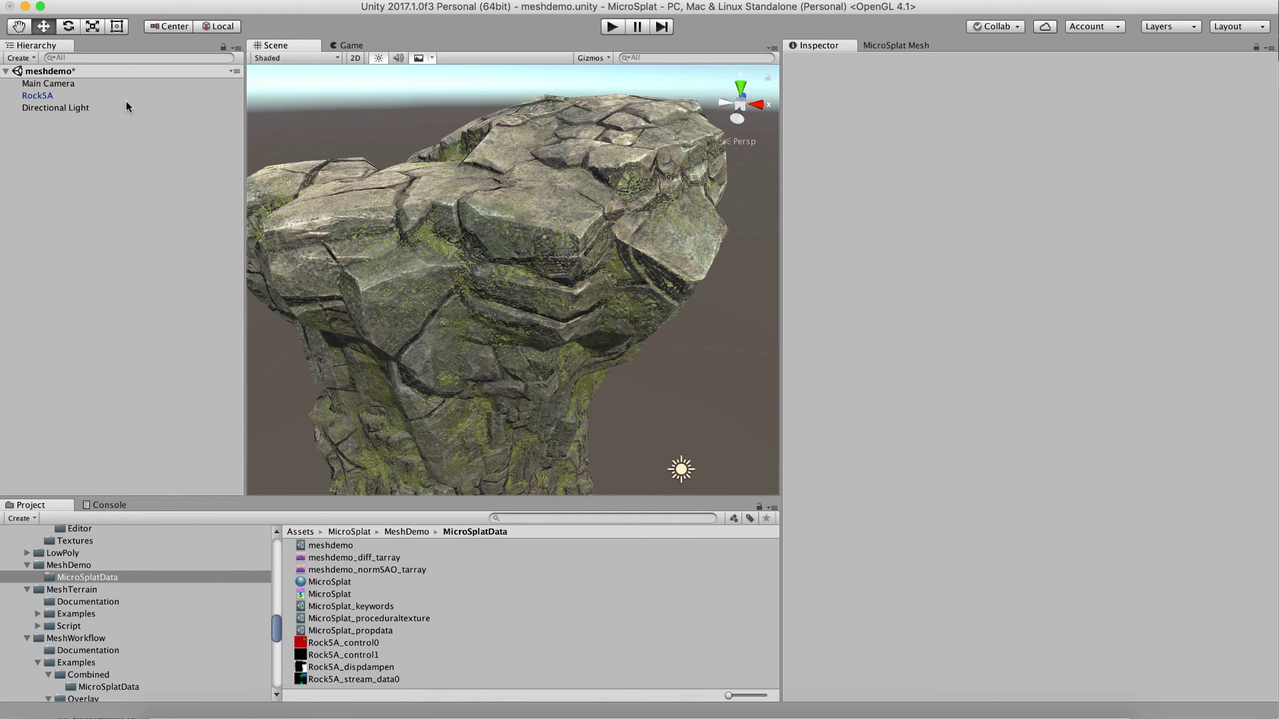
# Select Rock5A and review its Micro Splat Mesh component's combined and splat override settings.
pyautogui.click(59, 96)
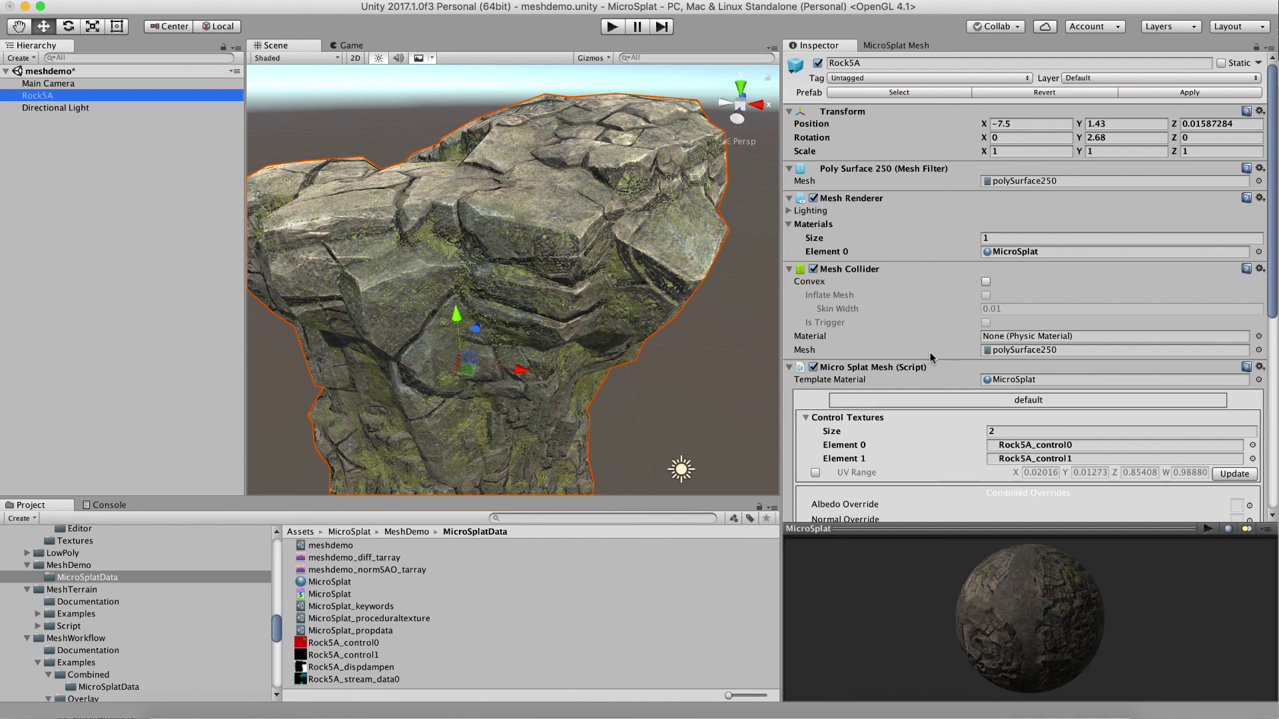
pyautogui.scroll(-10, 931, 357)
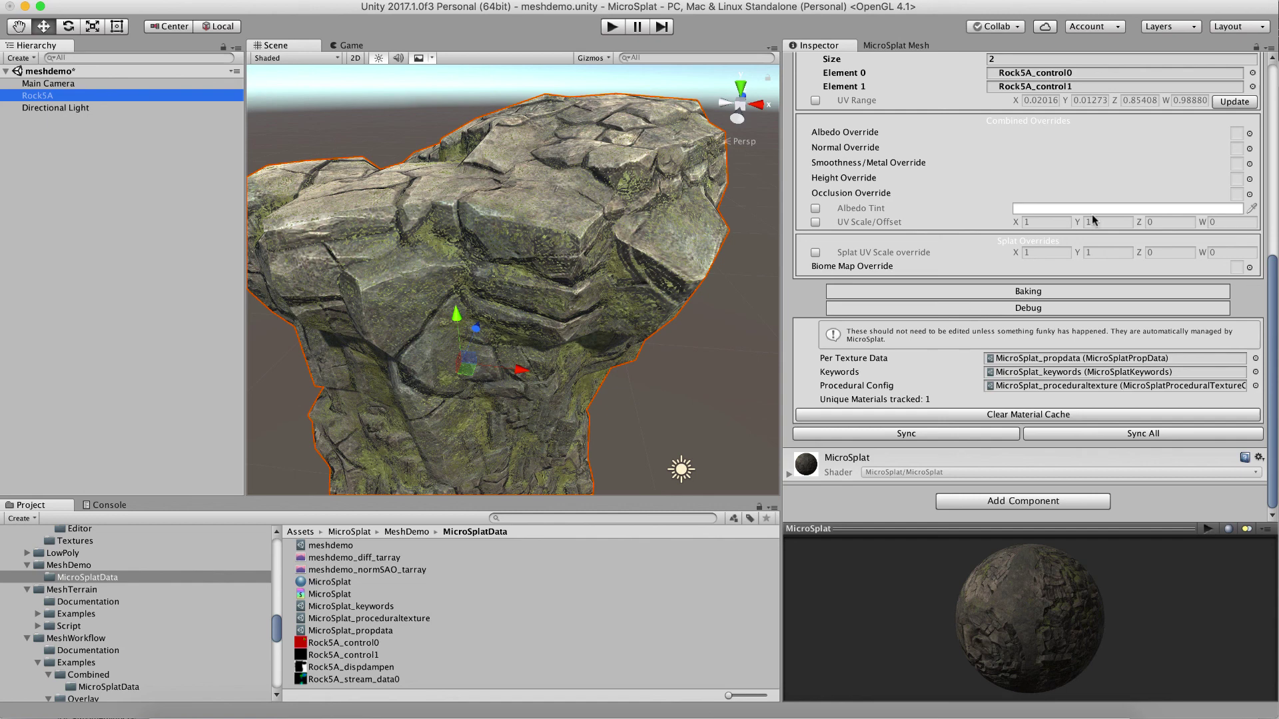
pyautogui.scroll(8, 961, 203)
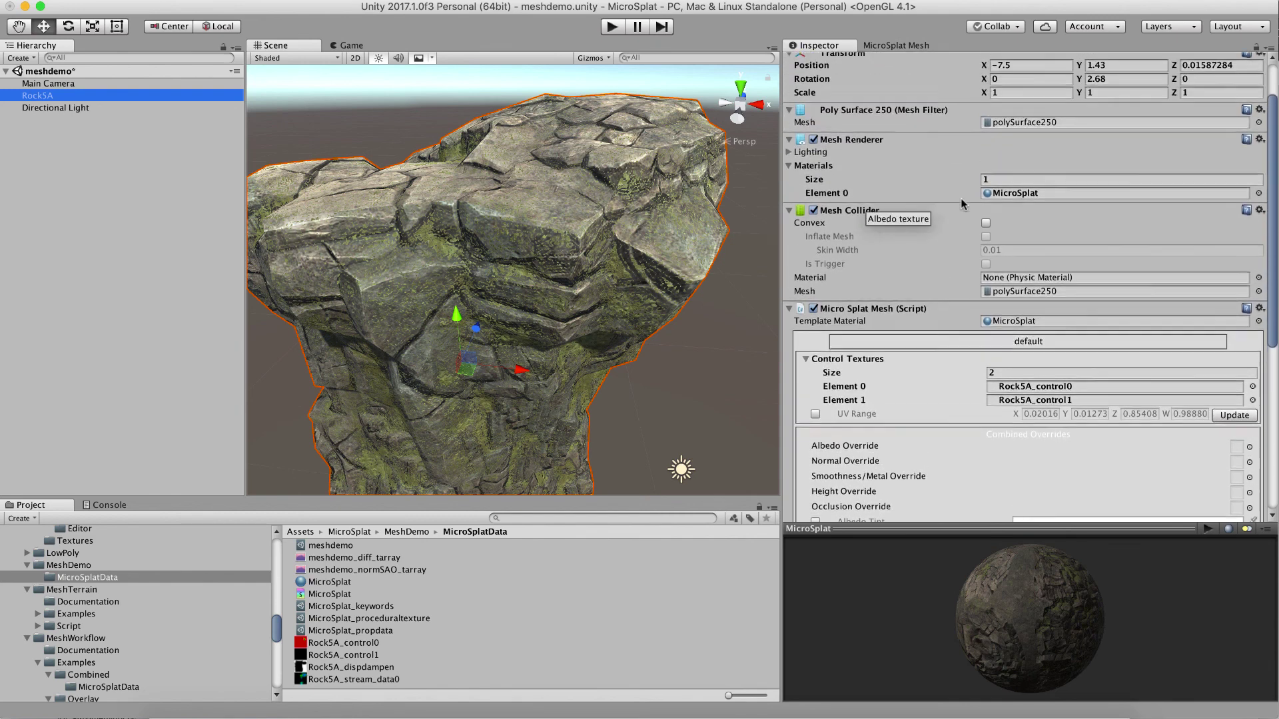
pyautogui.scroll(2, 962, 203)
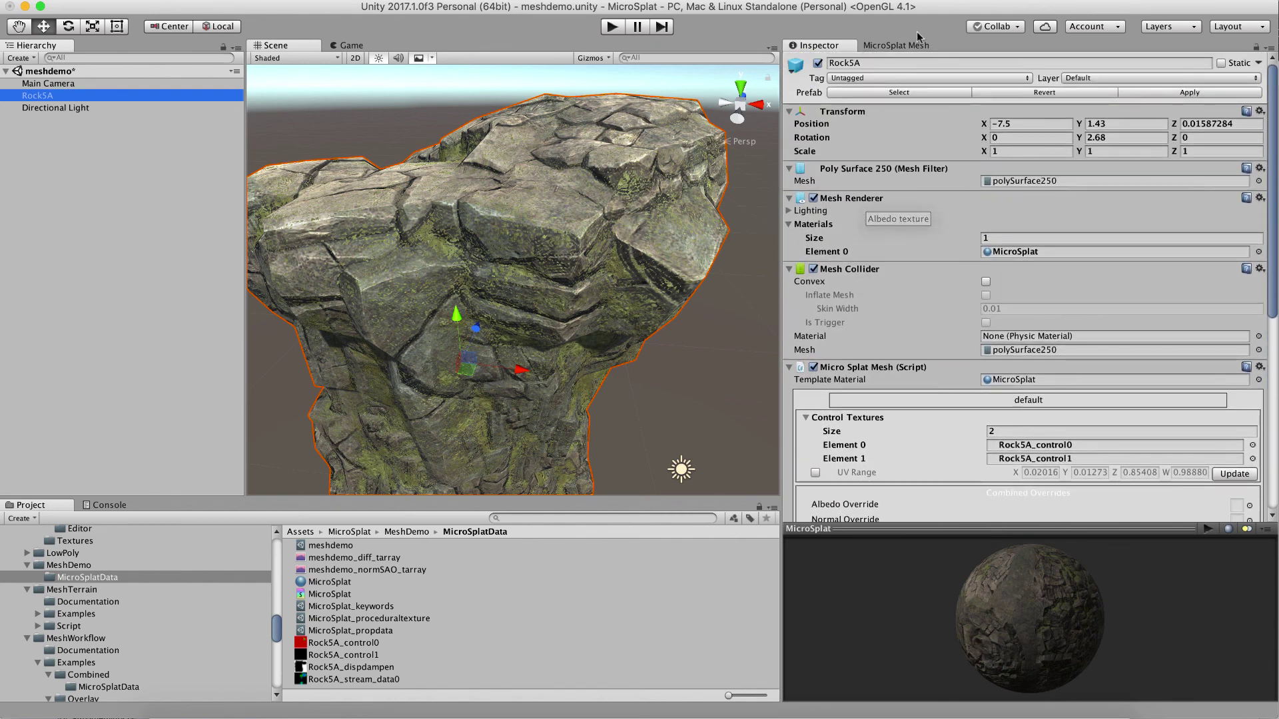